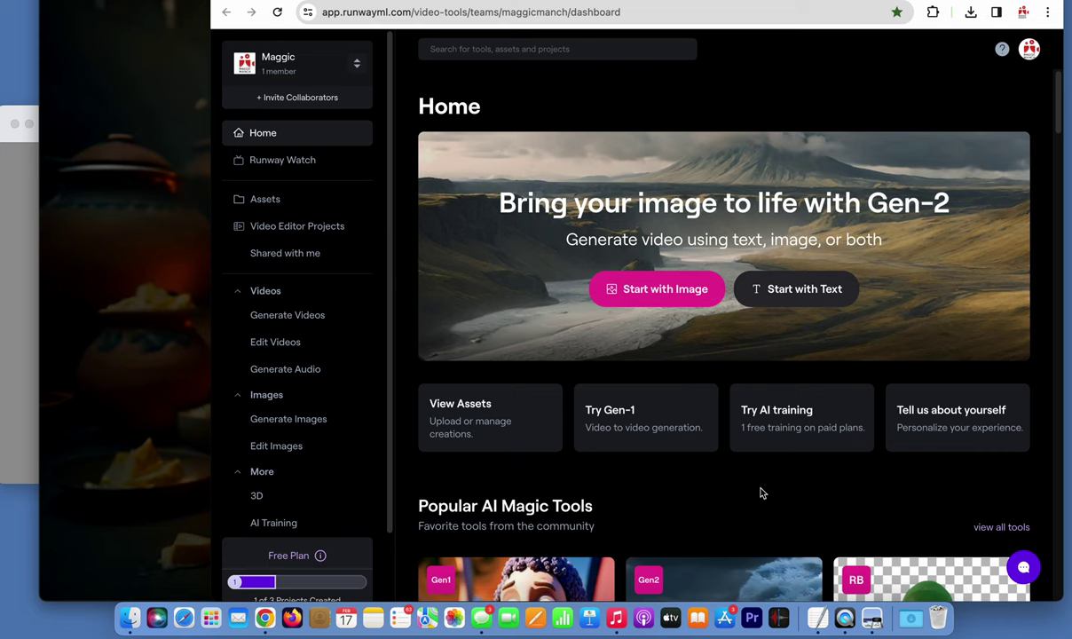
Step: Replay the generated Krishna clip in QuickTime, then bring KrishnaChild.png back in front
click(21, 216)
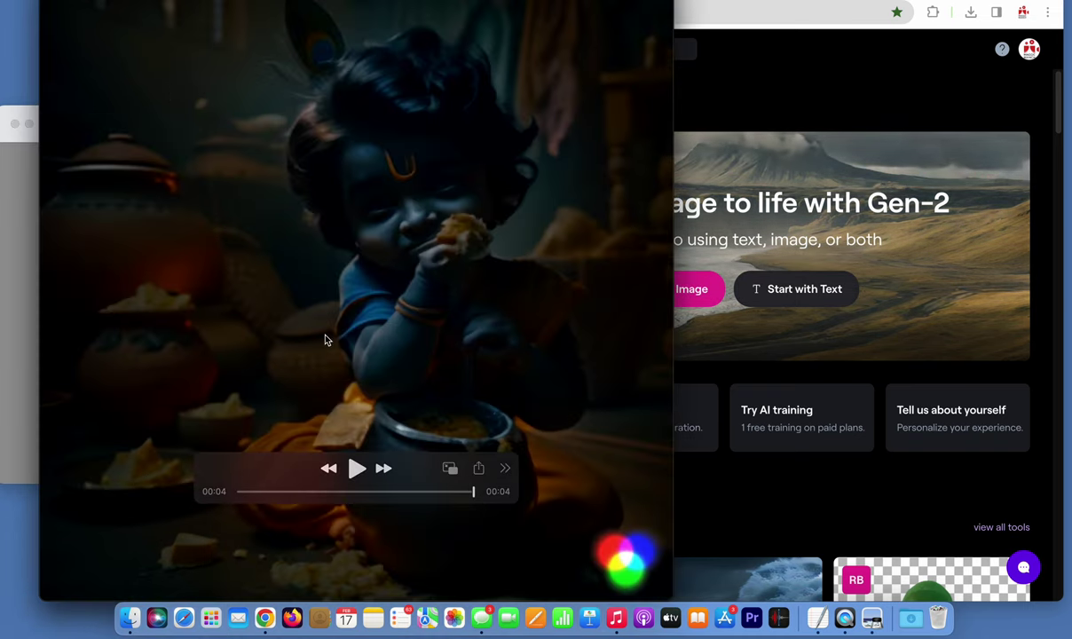
click(357, 473)
click(24, 268)
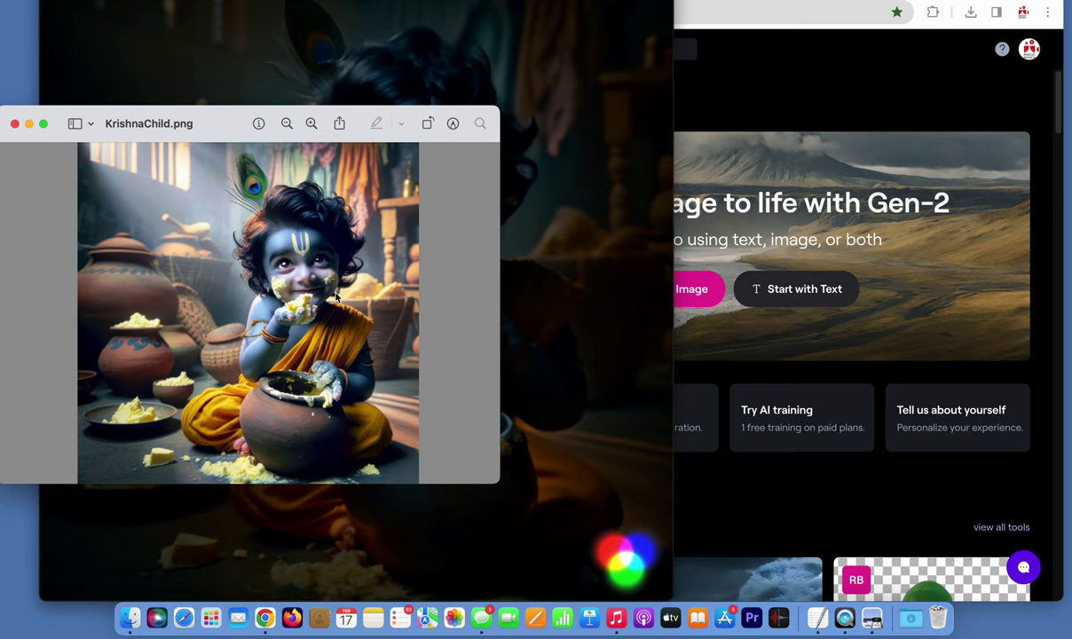
Step: Bring the generated Krishna clip forward and play it again from the start
click(550, 304)
click(356, 469)
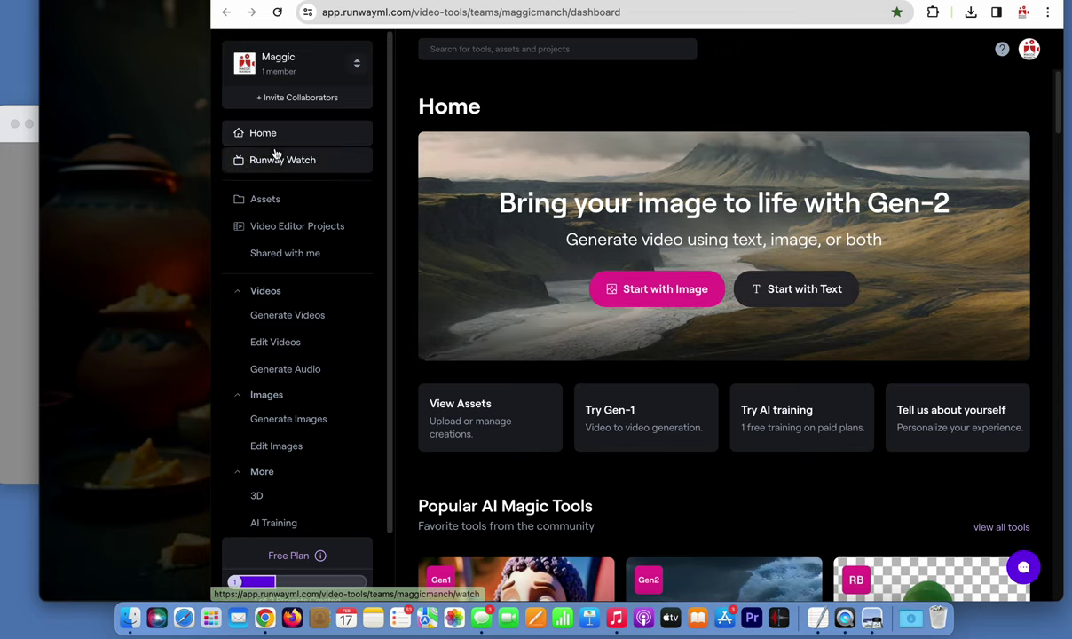
Step: Make the browser full screen and switch to the 'Creating with Runway' help page
key(ctrl+super+f)
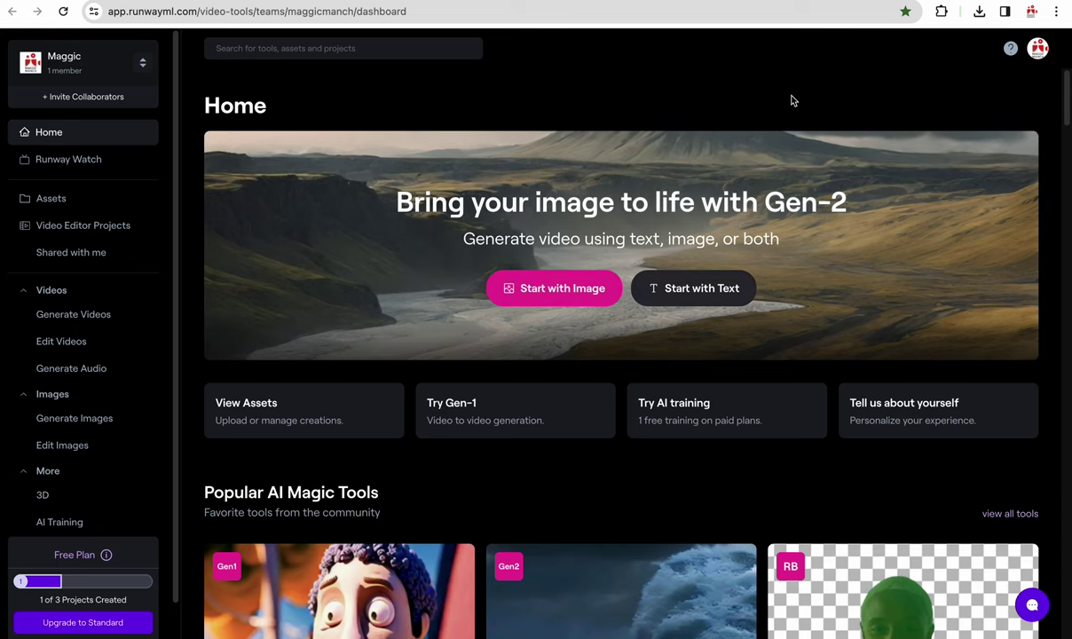
click(848, 5)
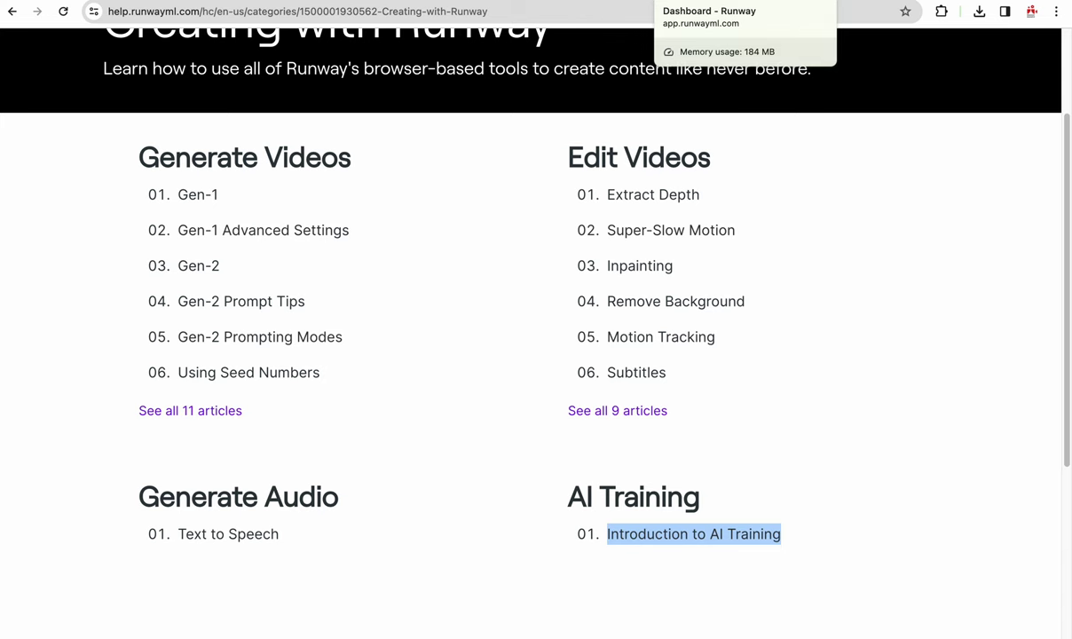
Step: Return to the Runway dashboard tab to view Runway Watch
click(701, 0)
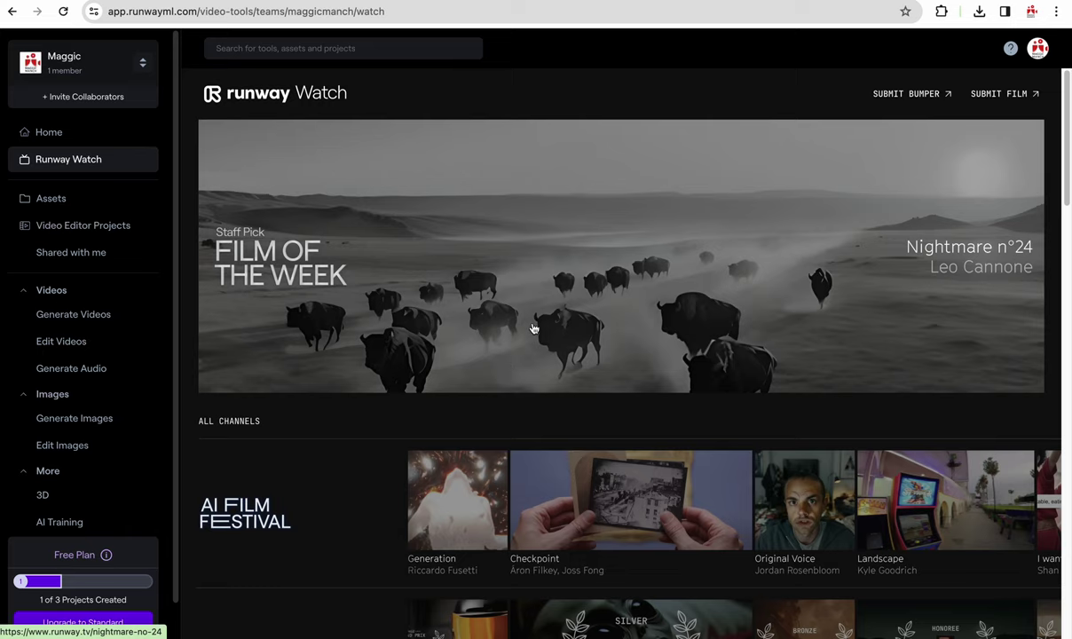
mouse_move(457, 500)
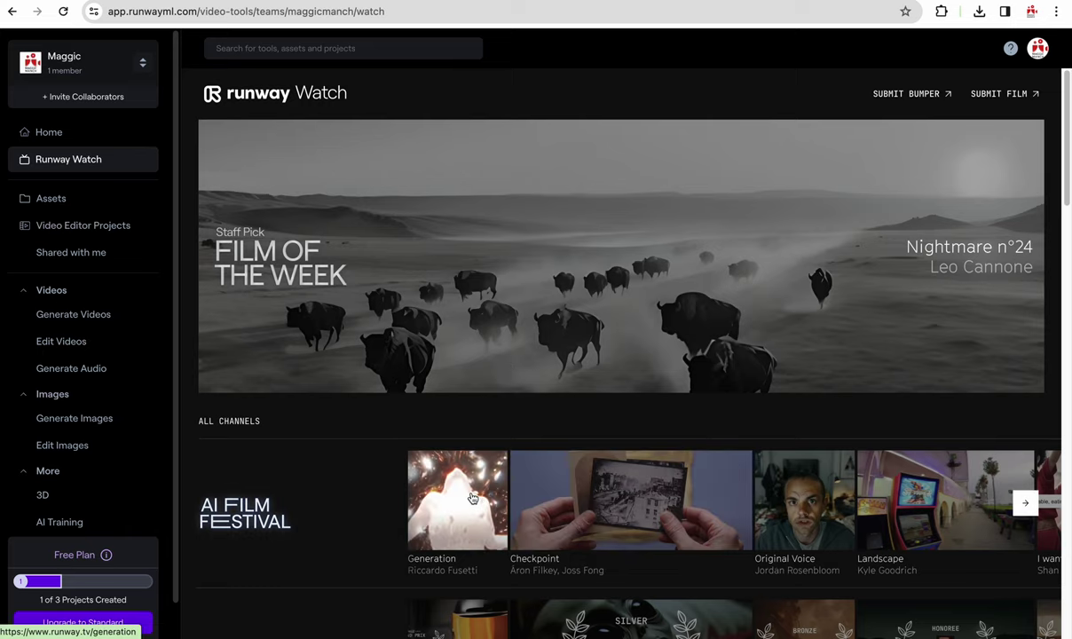
Step: Play the festival film 'Generation', skipping ahead to about 0:20, then go to Assets
click(473, 499)
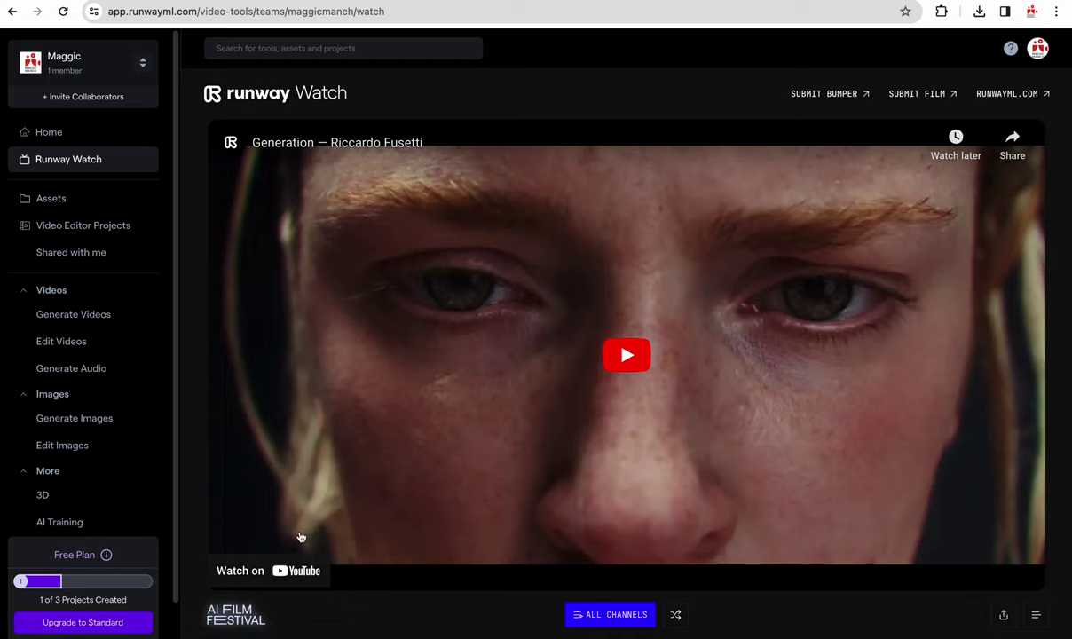
click(626, 354)
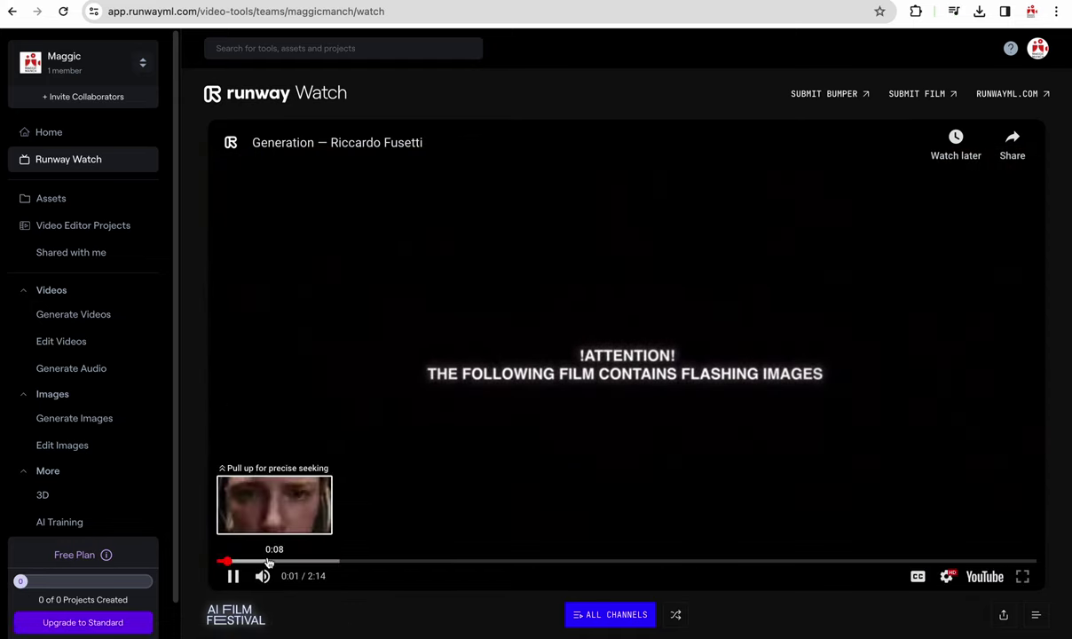
click(251, 561)
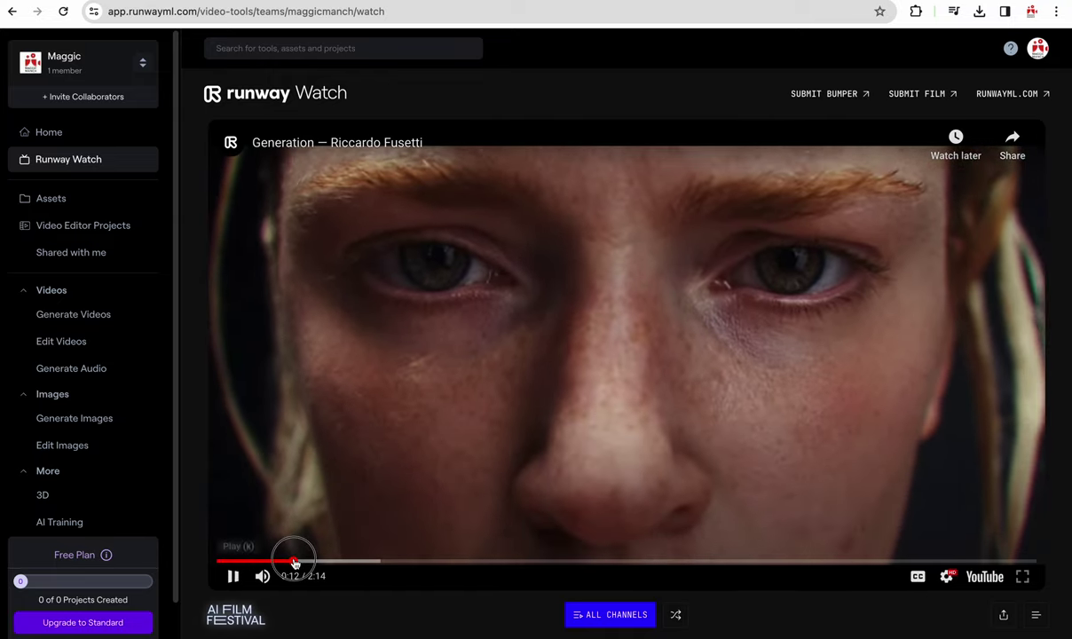
click(294, 562)
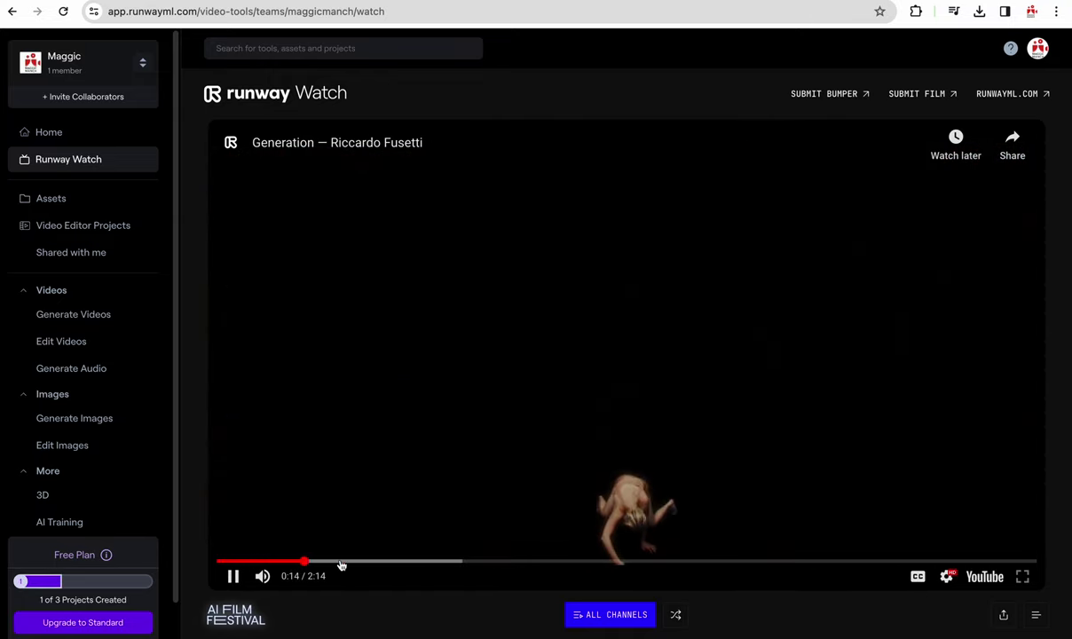
click(340, 562)
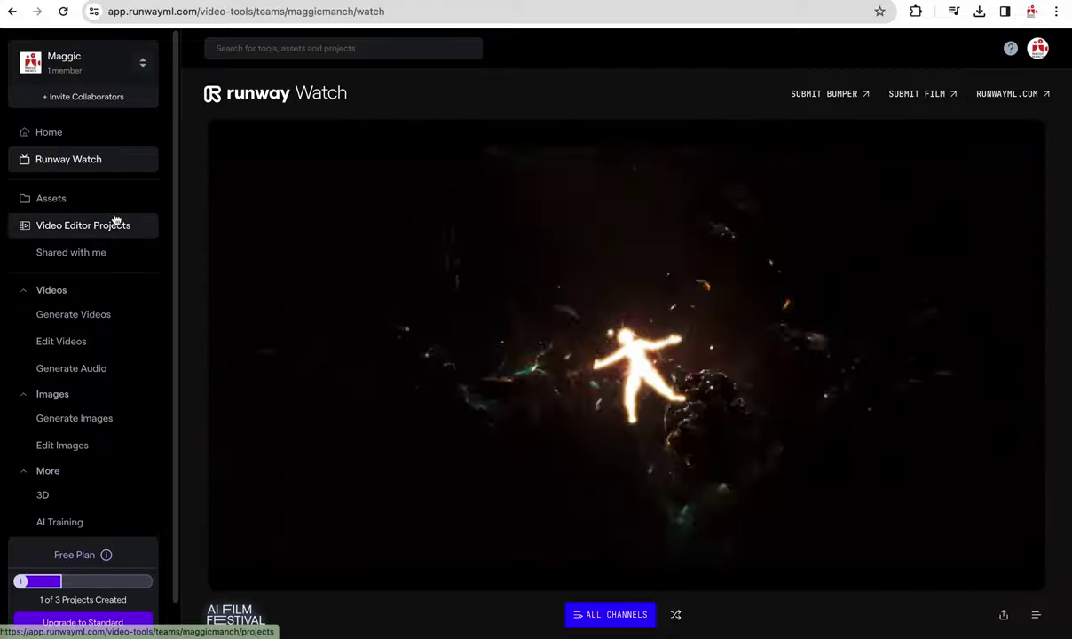
click(96, 207)
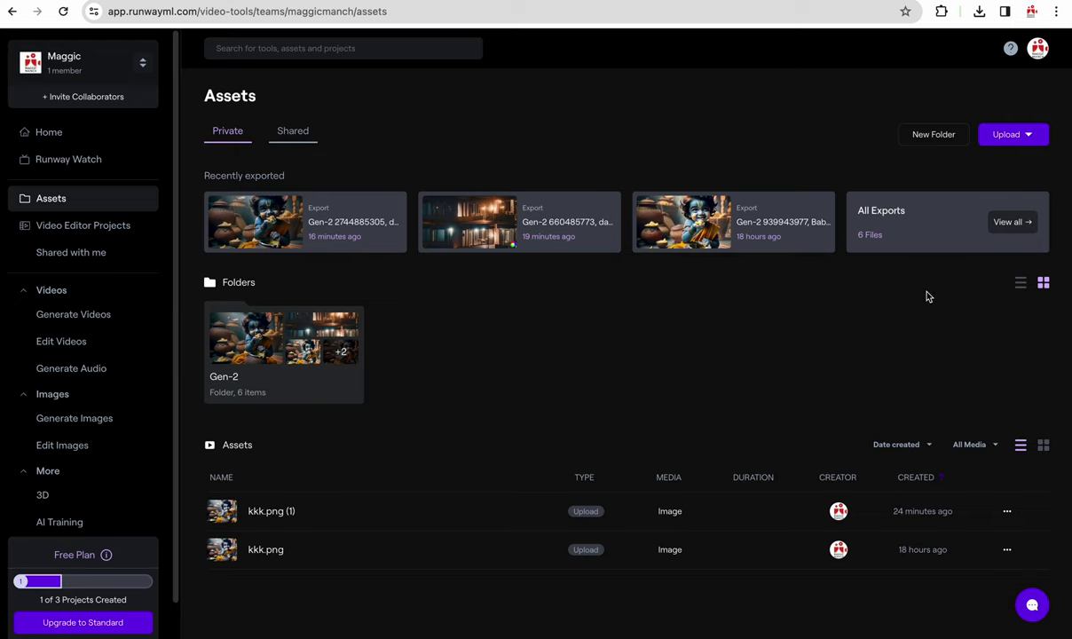
click(1009, 225)
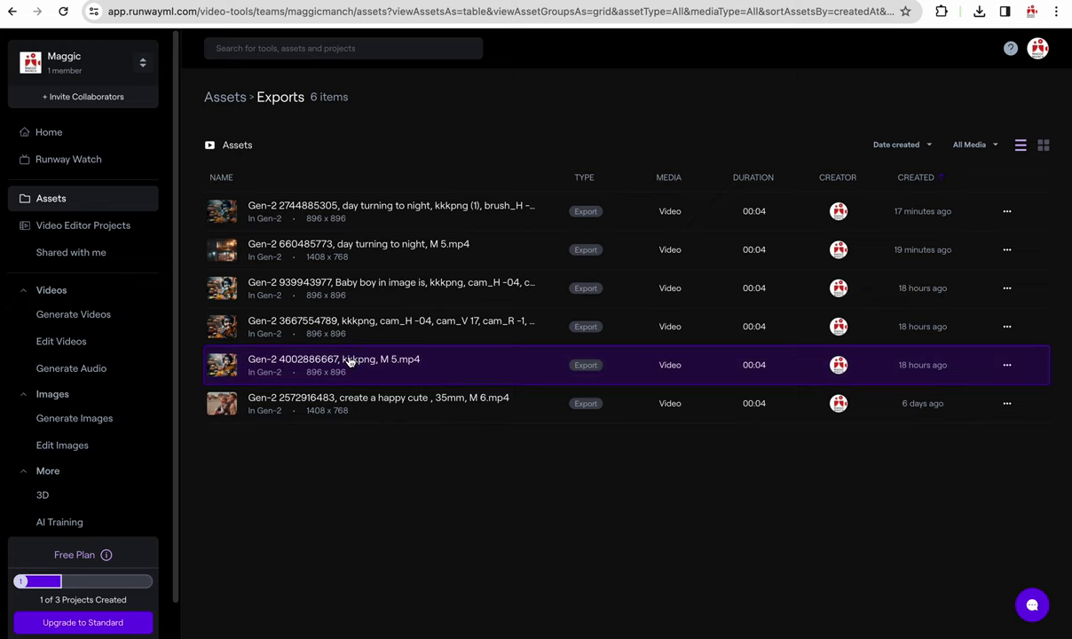
click(348, 361)
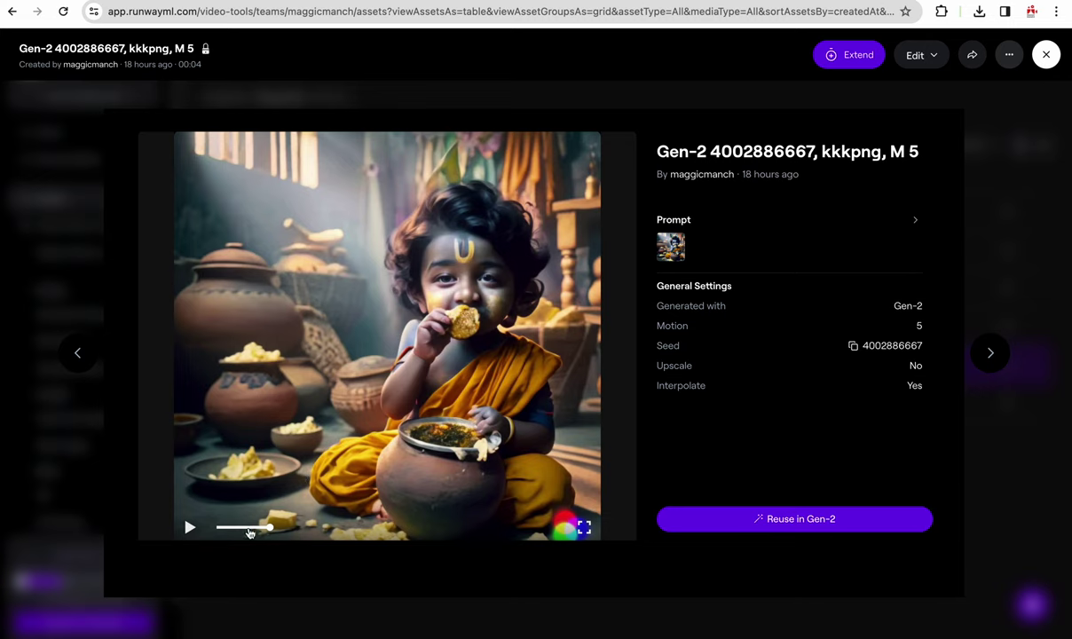
click(190, 528)
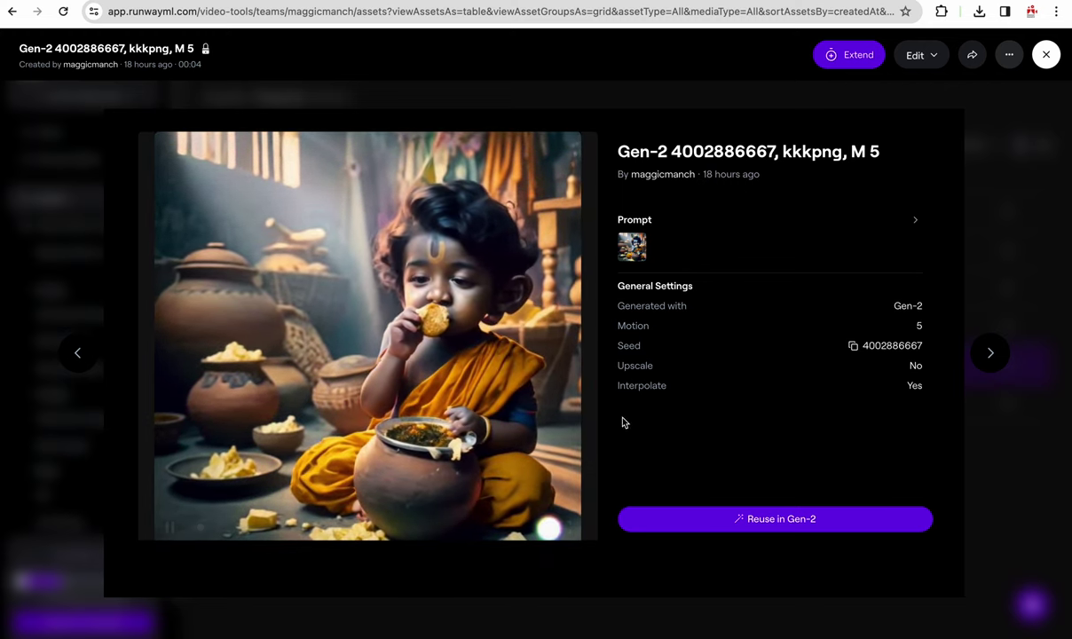
click(992, 353)
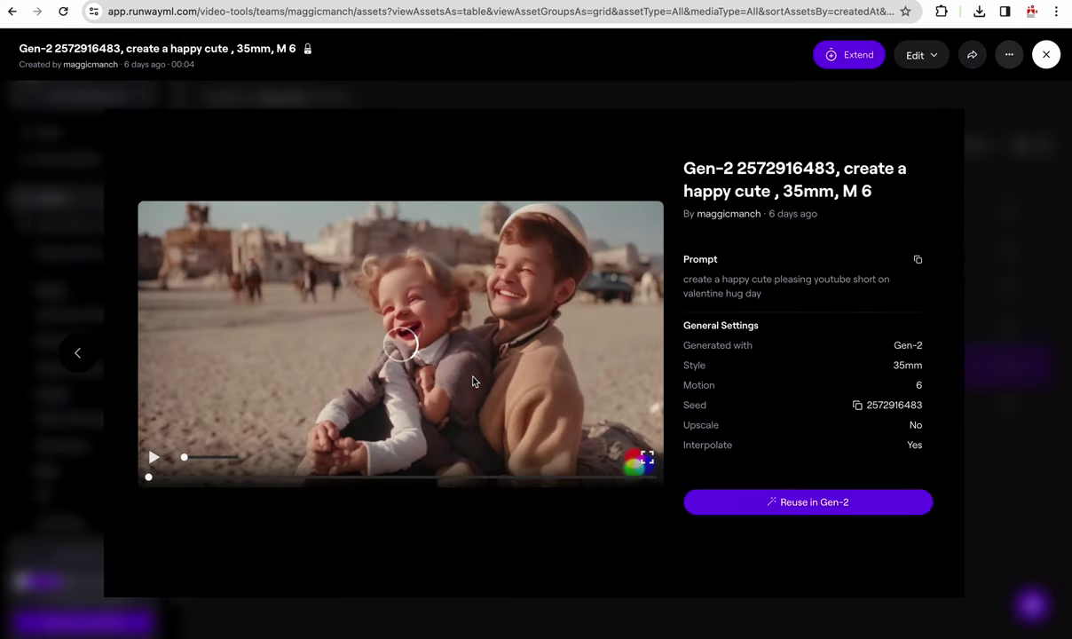
click(88, 353)
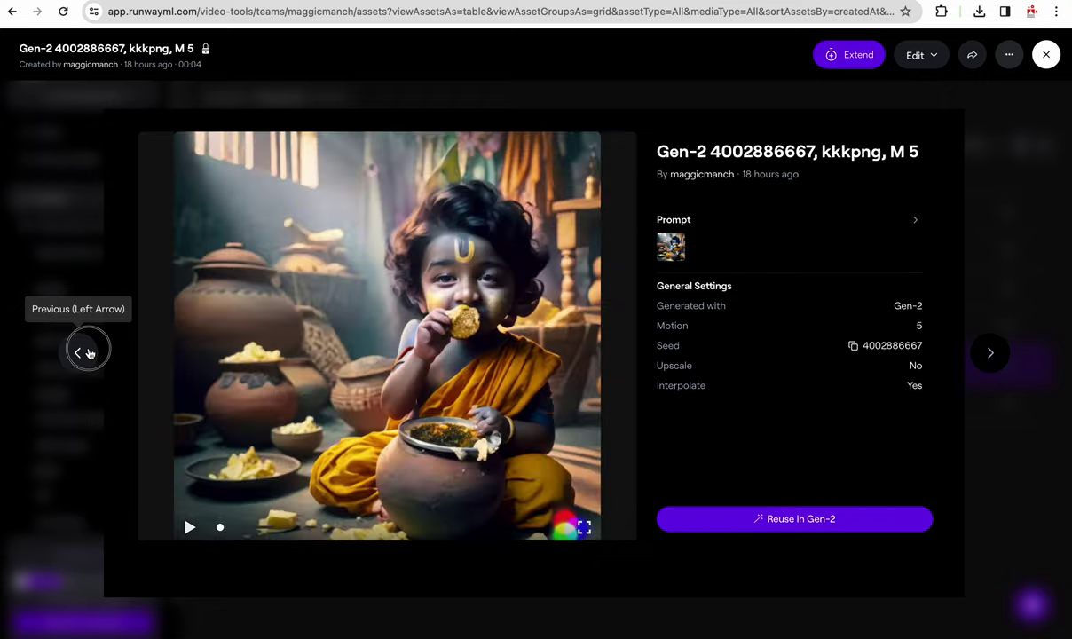
key(Escape)
click(81, 352)
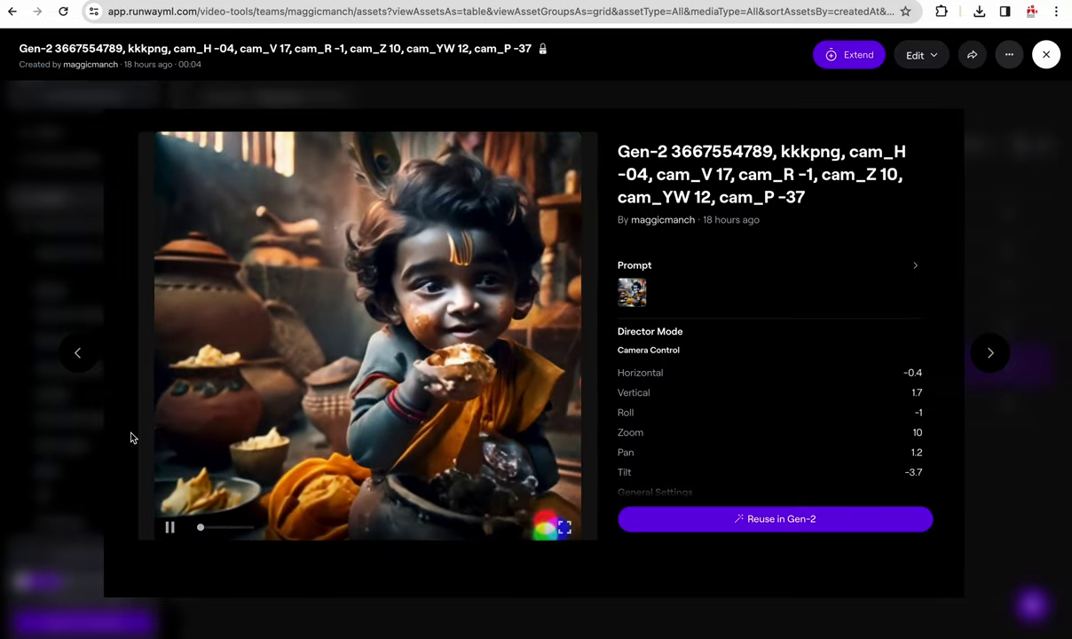
click(86, 355)
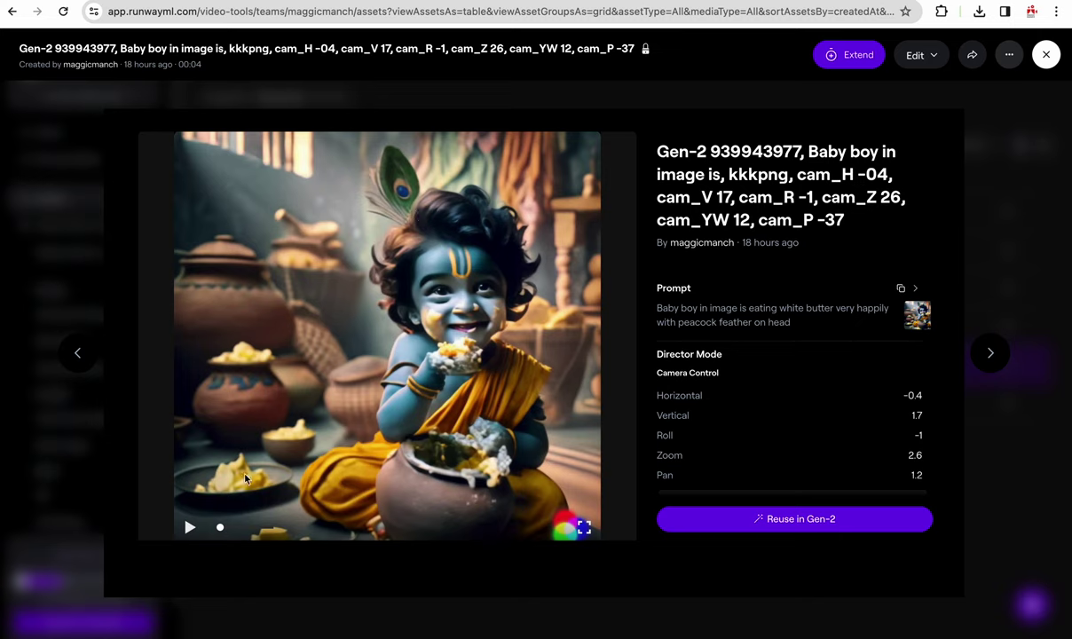
click(189, 528)
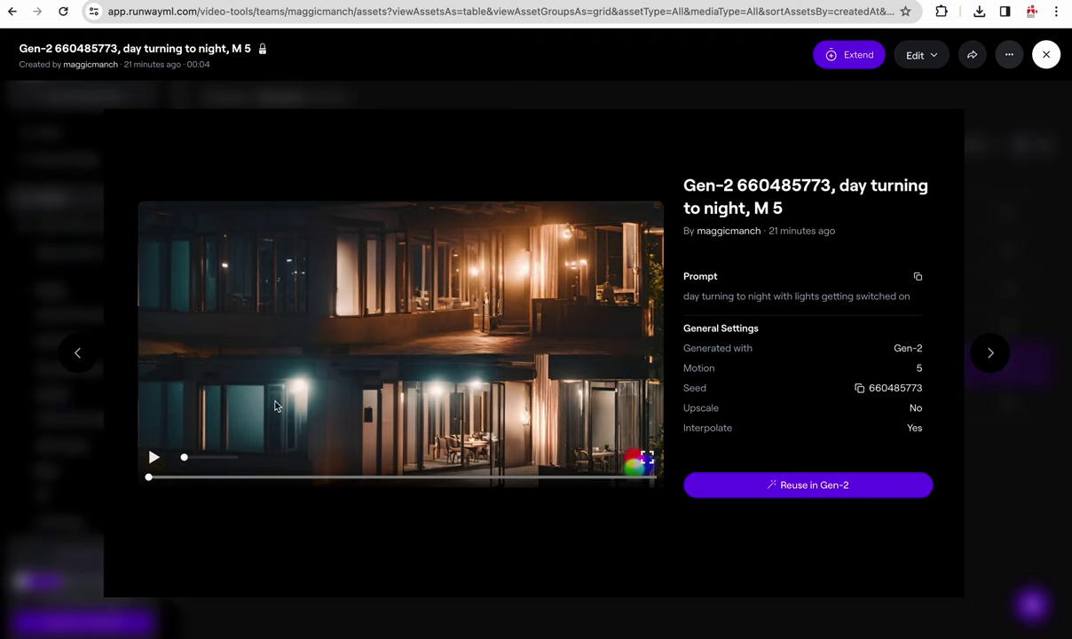
click(153, 458)
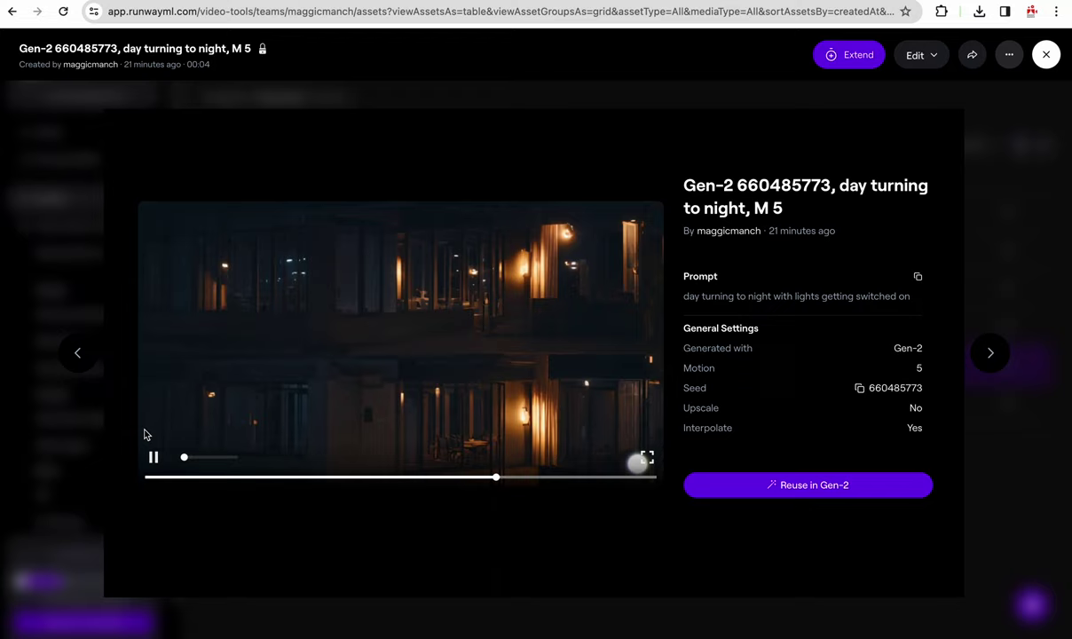
click(79, 355)
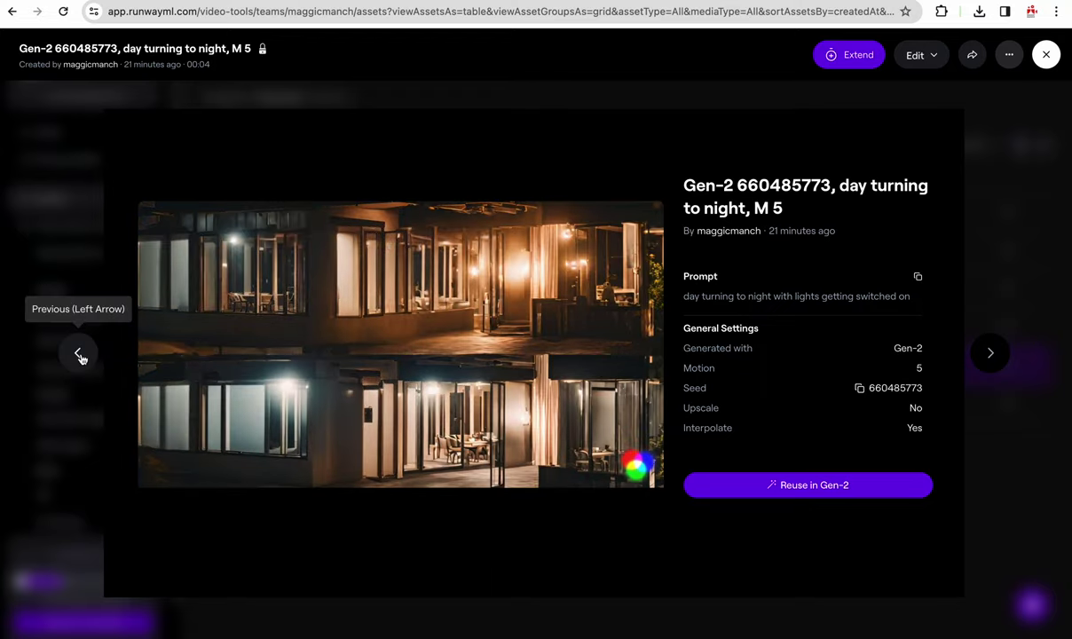
click(80, 357)
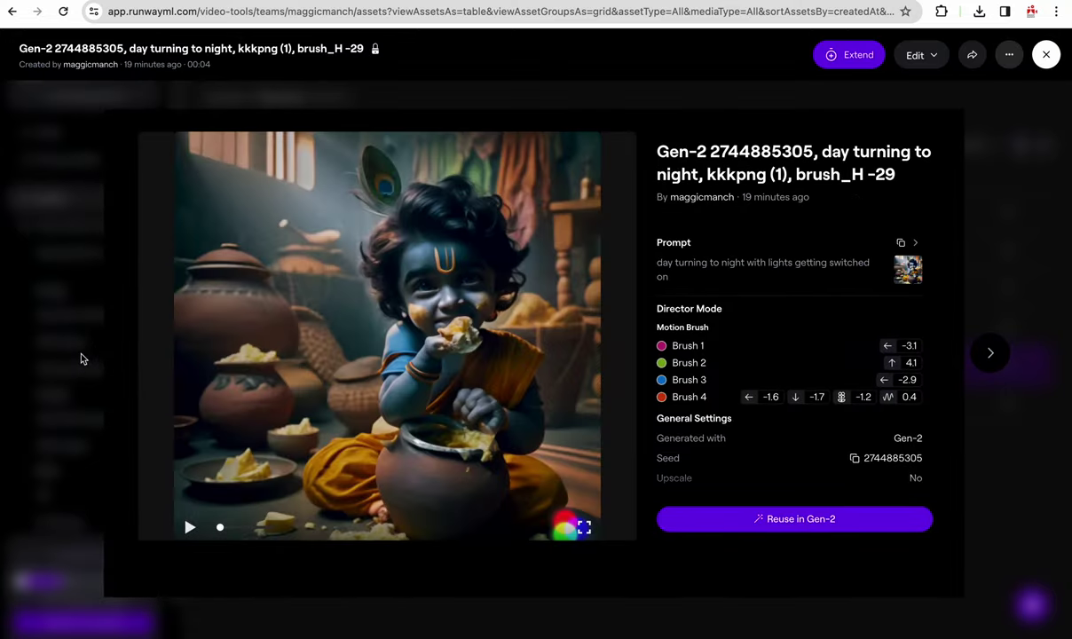
Step: Play the day-to-night Krishna video, then close its details to return to the six Exports
click(191, 529)
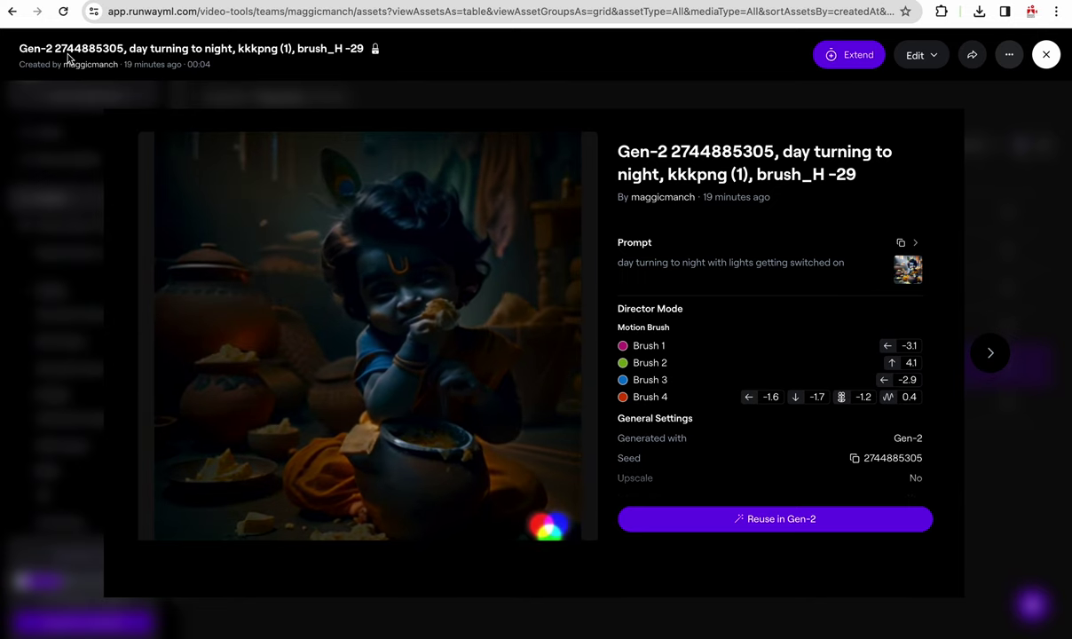
click(1045, 55)
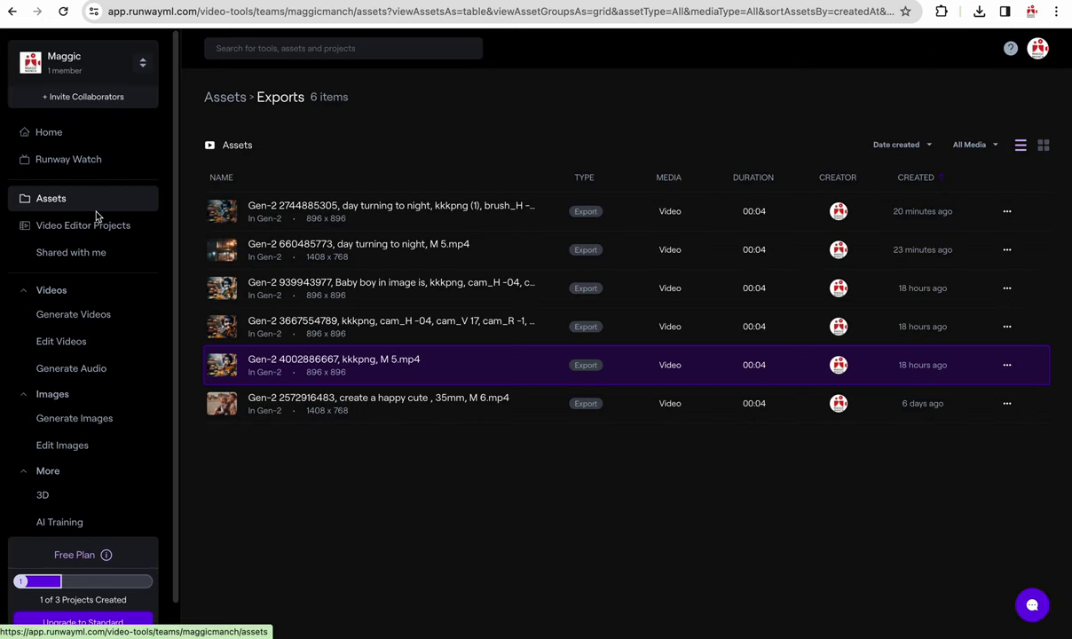
Step: Open Gen-2 Text/Image to Video from Generate Videos, ready for a start image
click(81, 316)
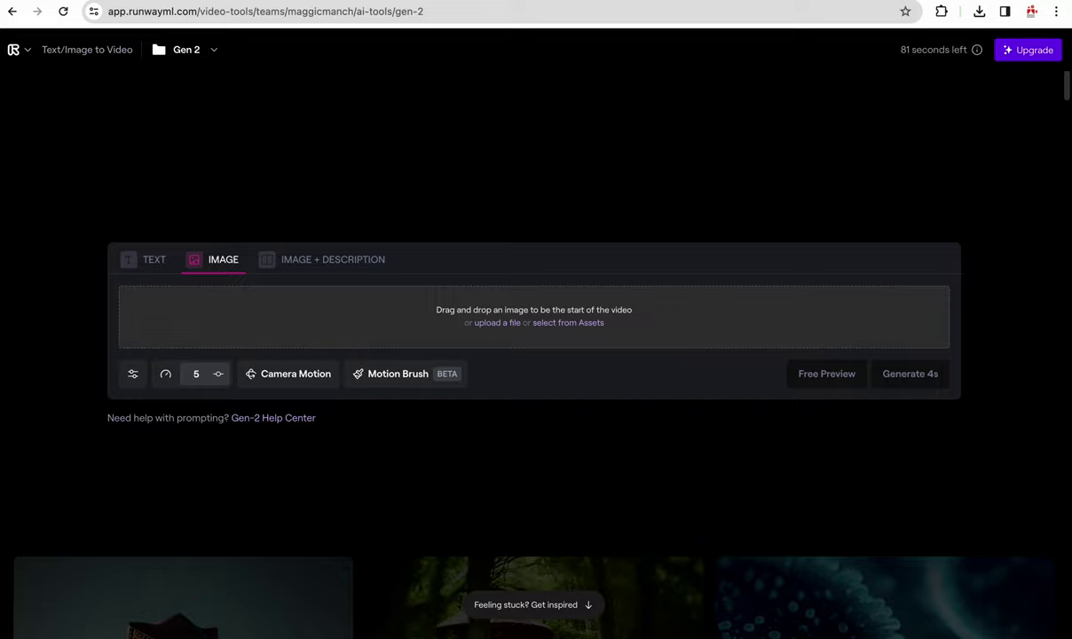
Step: Drag KrishnaChild.png from Finder's Downloads folder into Gen-2's start image slot
key(ctrl+super+f)
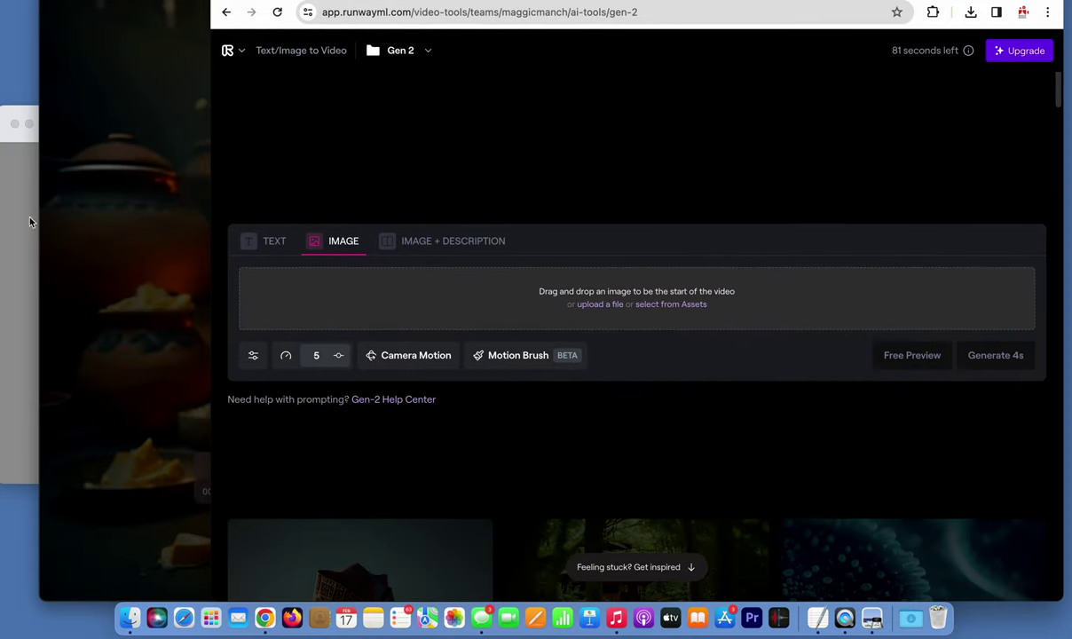
click(129, 620)
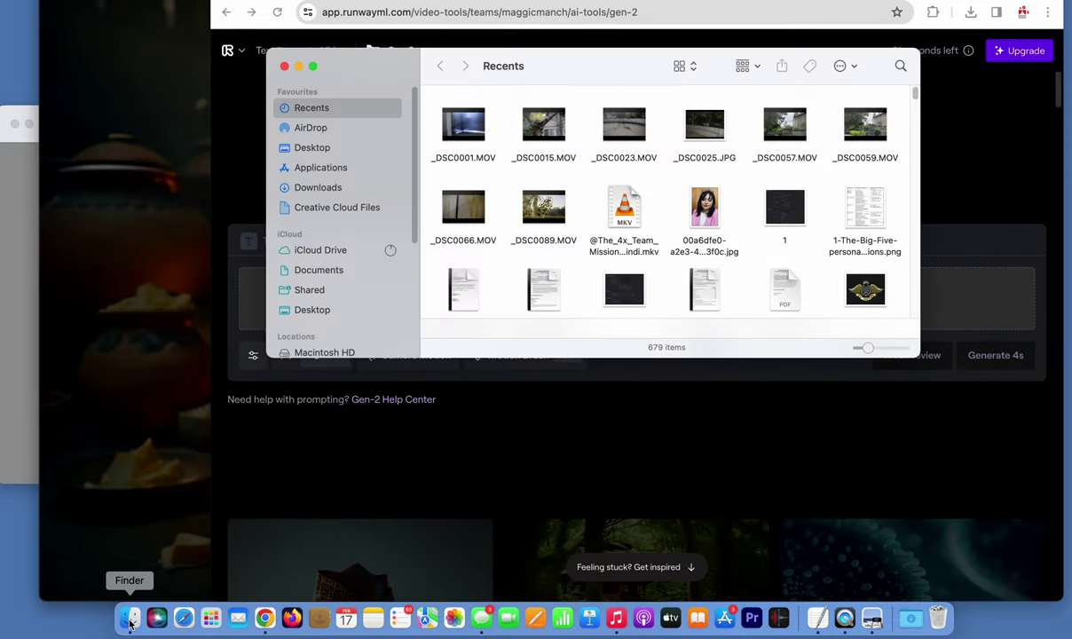
click(321, 168)
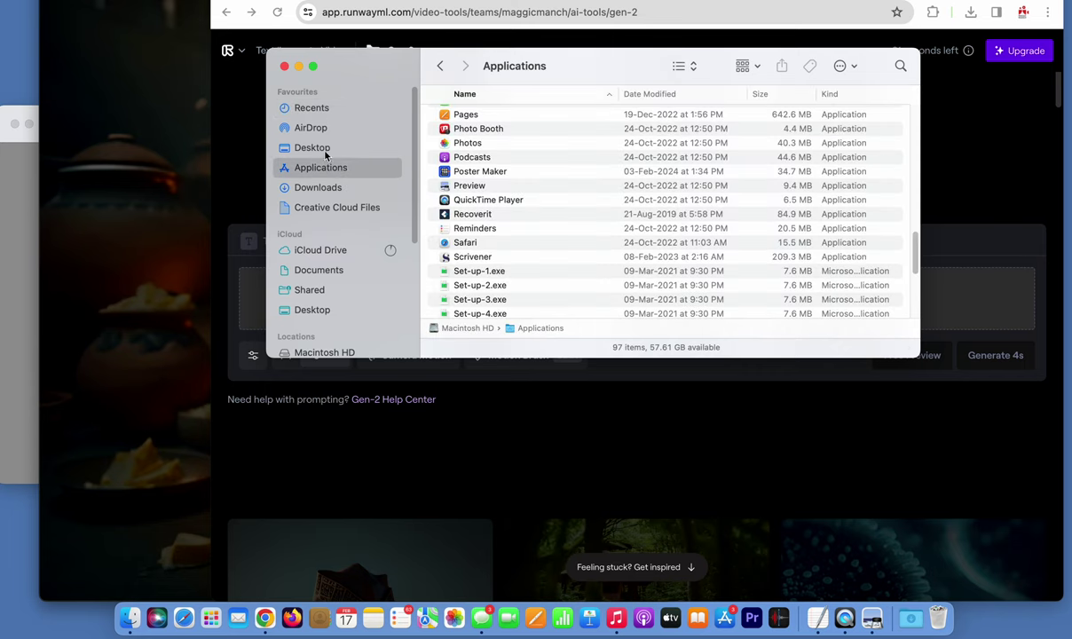
click(312, 148)
click(319, 188)
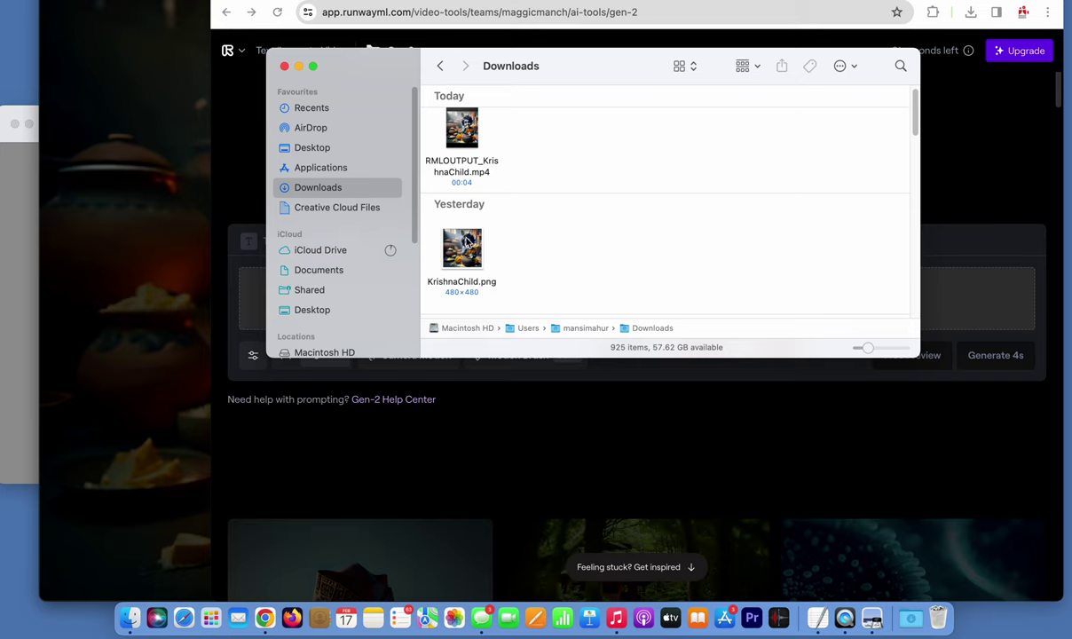
mouse_move(467, 242)
mouse_down()
mouse_move(967, 265)
mouse_move(976, 286)
mouse_up()
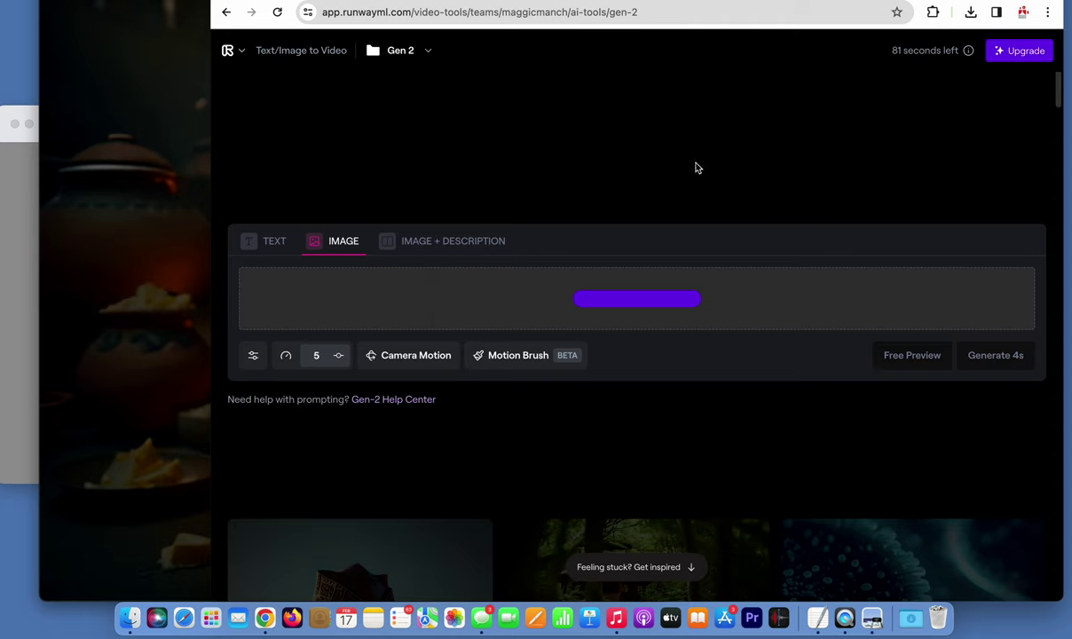
Step: Replay the earlier Krishna video, then return to Runway in full-screen Chrome
click(134, 80)
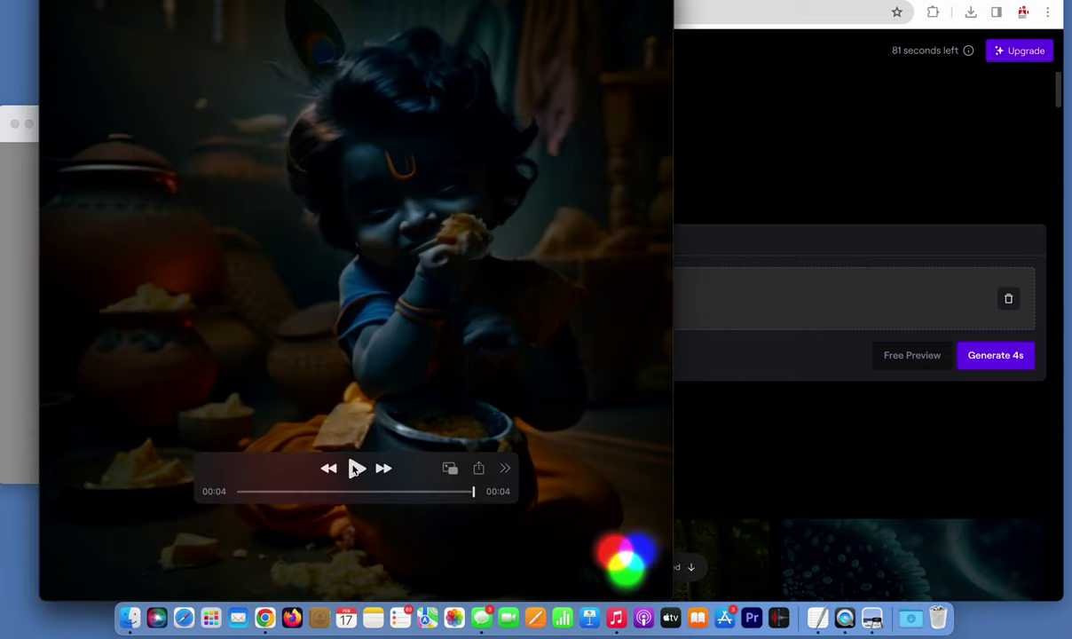
key(space)
click(850, 170)
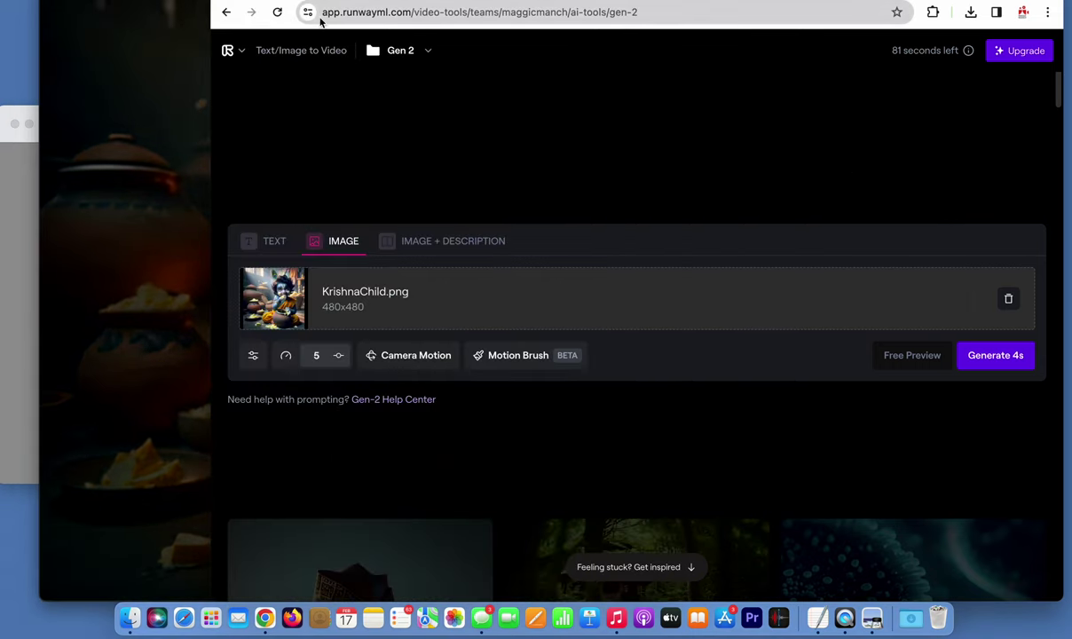
key(ctrl+super+f)
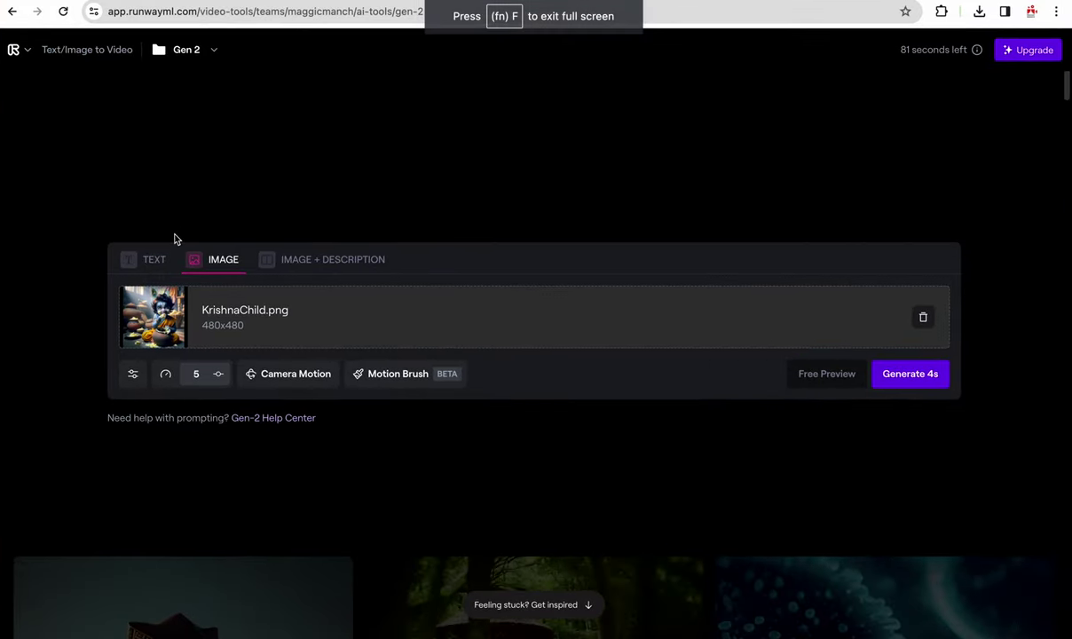
Step: Enter the prompt 'day turning to night' and pair it with the image in Image + Description mode
click(155, 263)
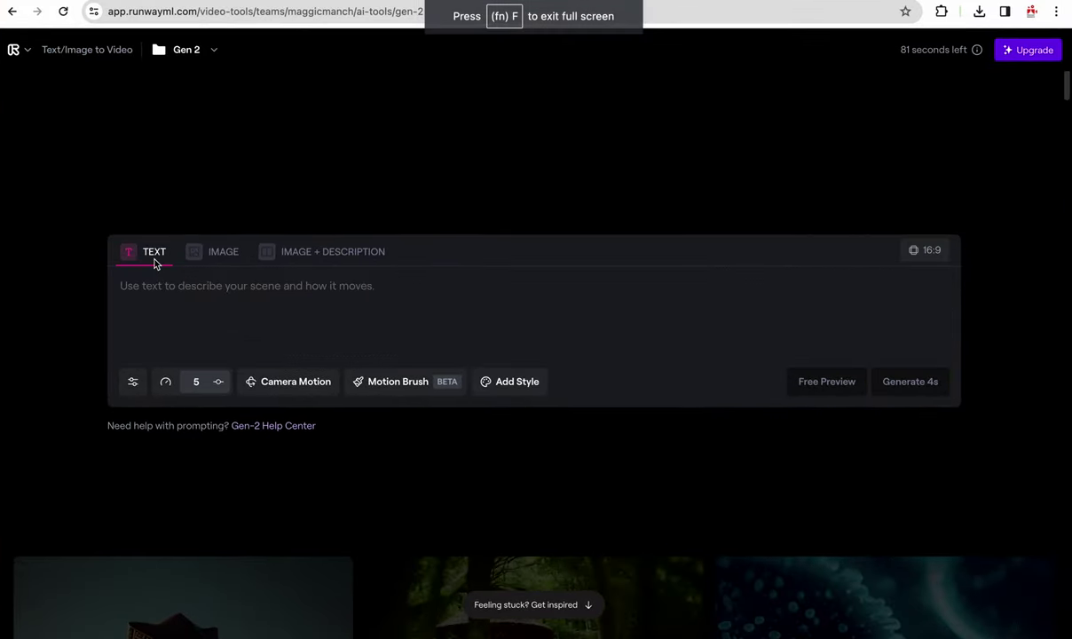
click(189, 289)
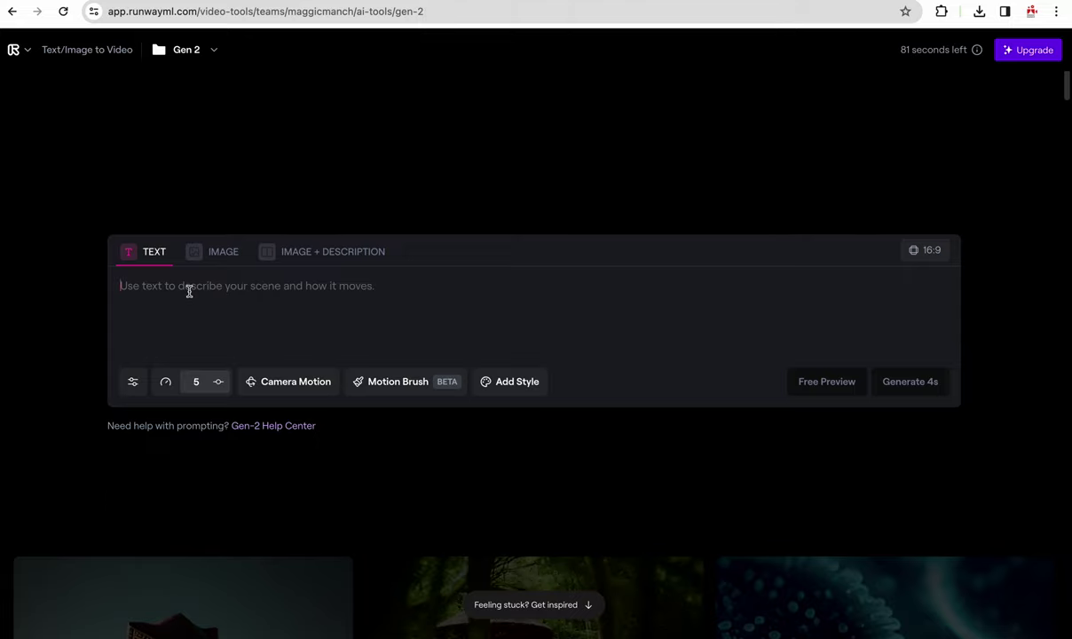
text(day )
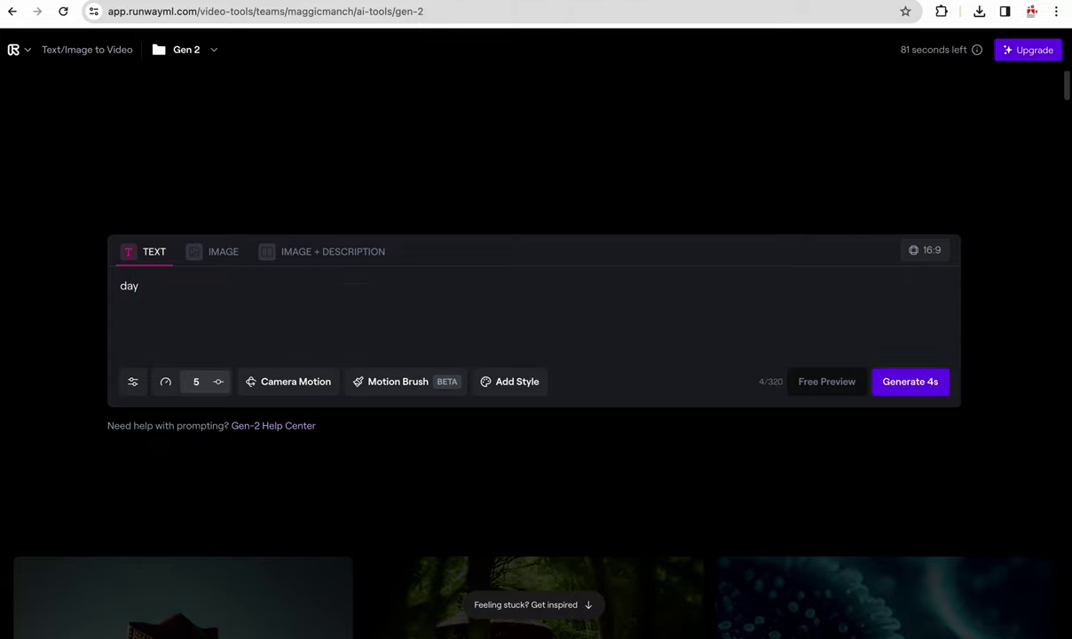
text(turning to )
text(nig)
text(ht)
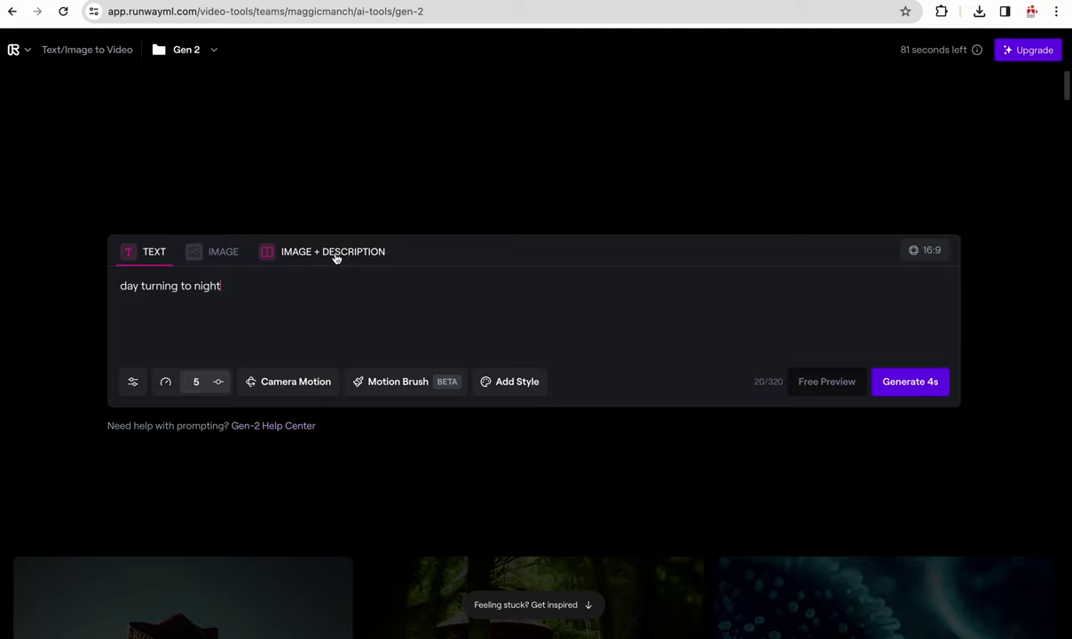
click(223, 253)
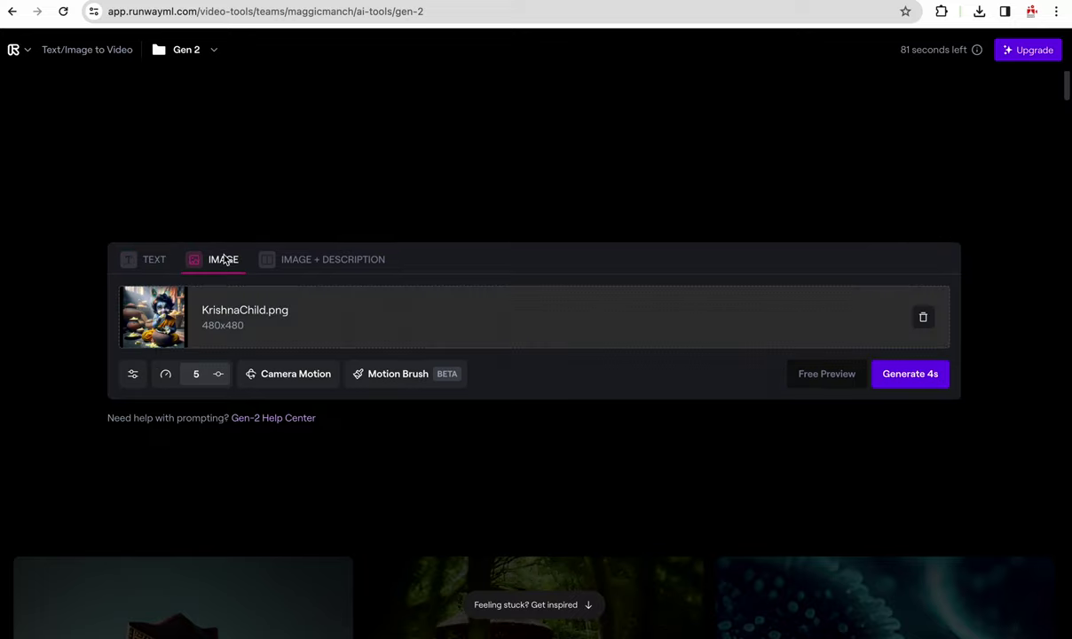
click(319, 263)
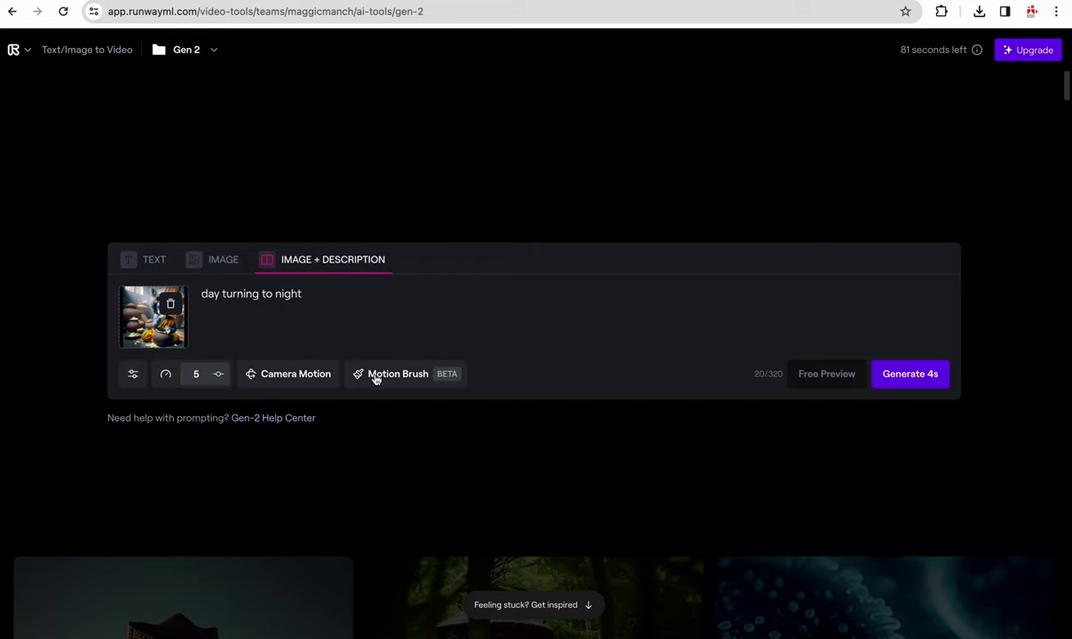
Step: Set camera motion to move horizontally right, pan right and roll clockwise
click(299, 379)
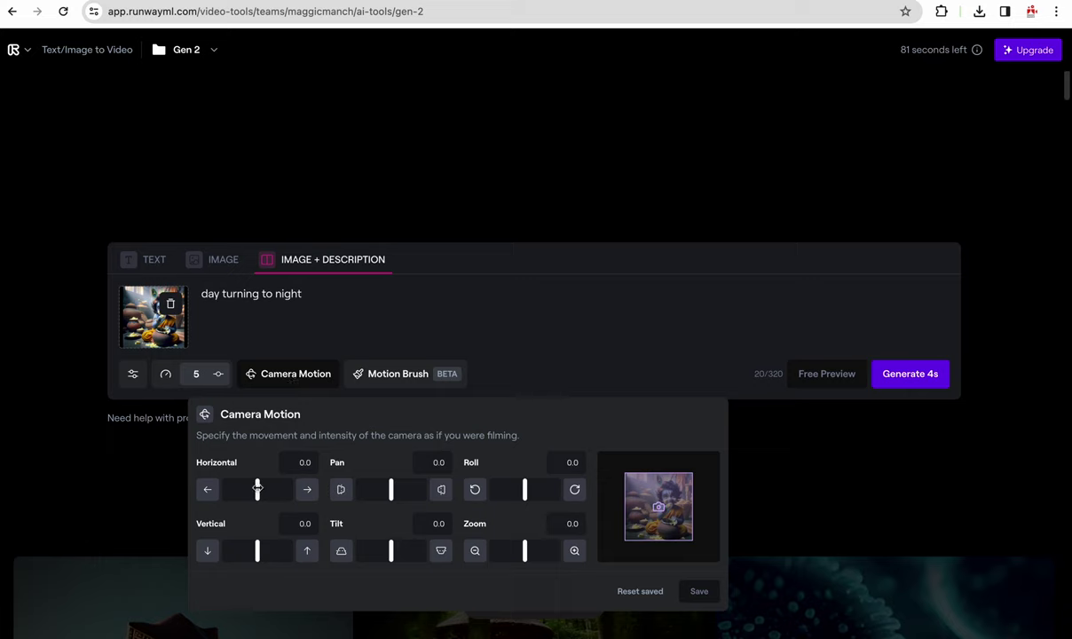
drag(257, 487, 263, 487)
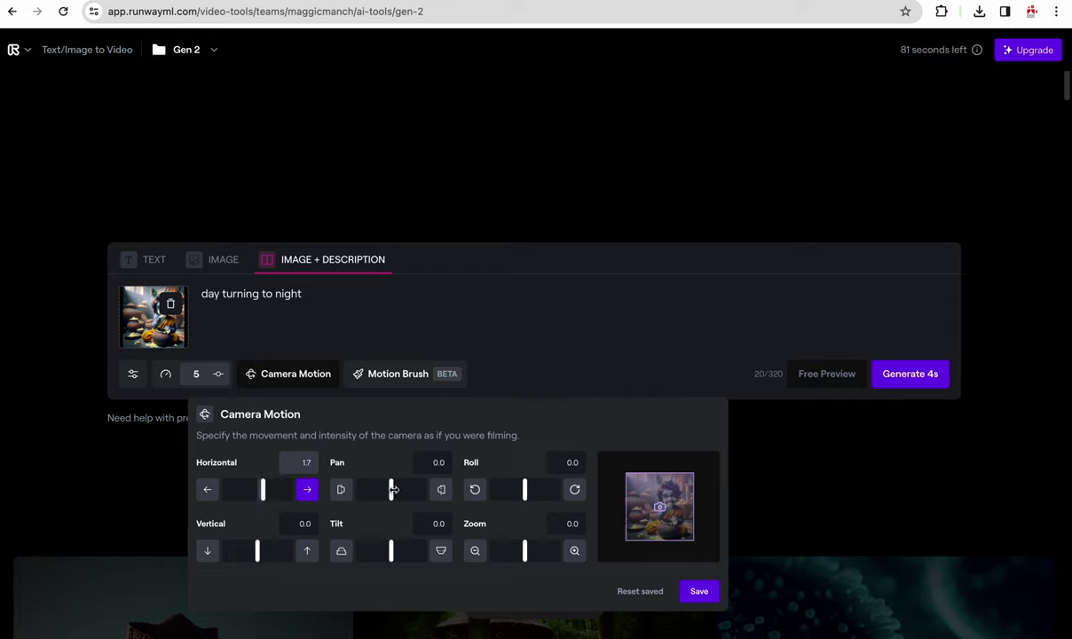
drag(393, 489, 397, 489)
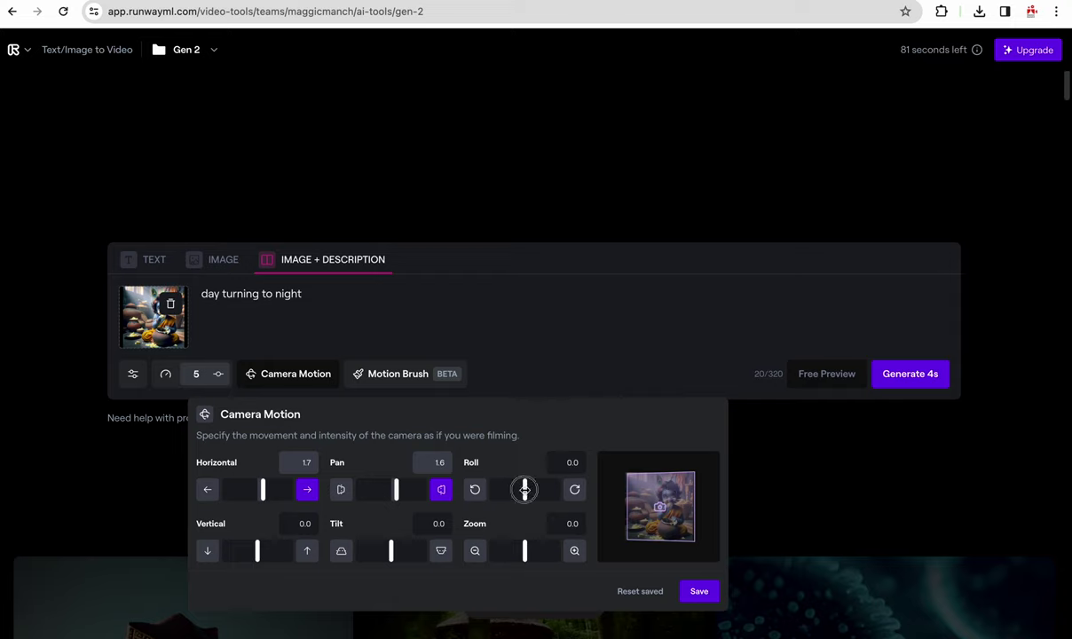
drag(524, 490, 532, 490)
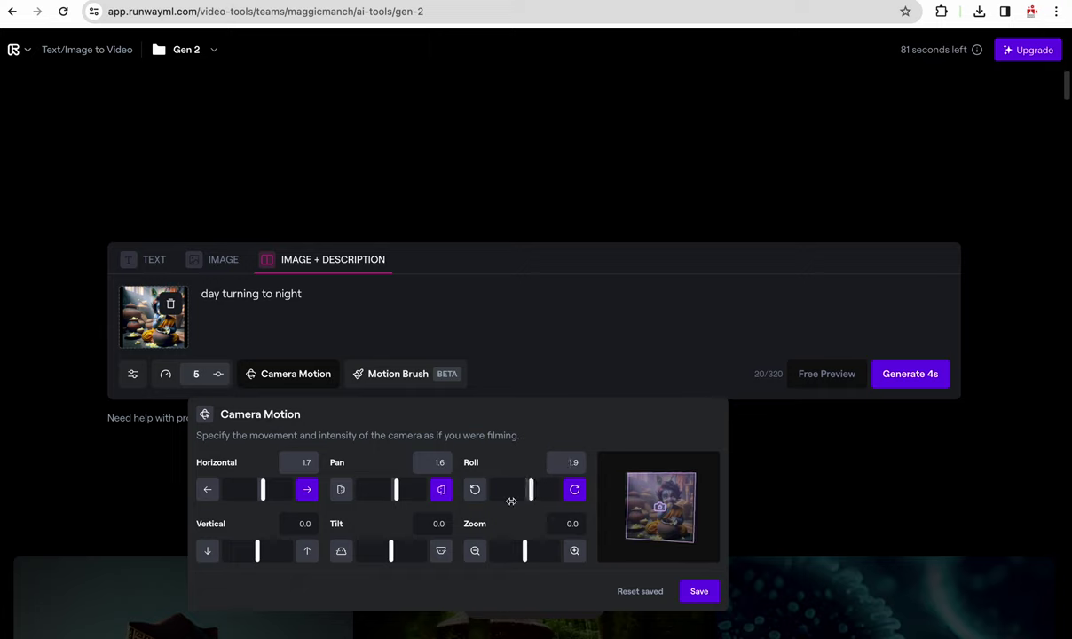
Step: Add upward vertical movement, tilt 1.4 and zoom, save, and open Motion Brush
drag(258, 550, 259, 550)
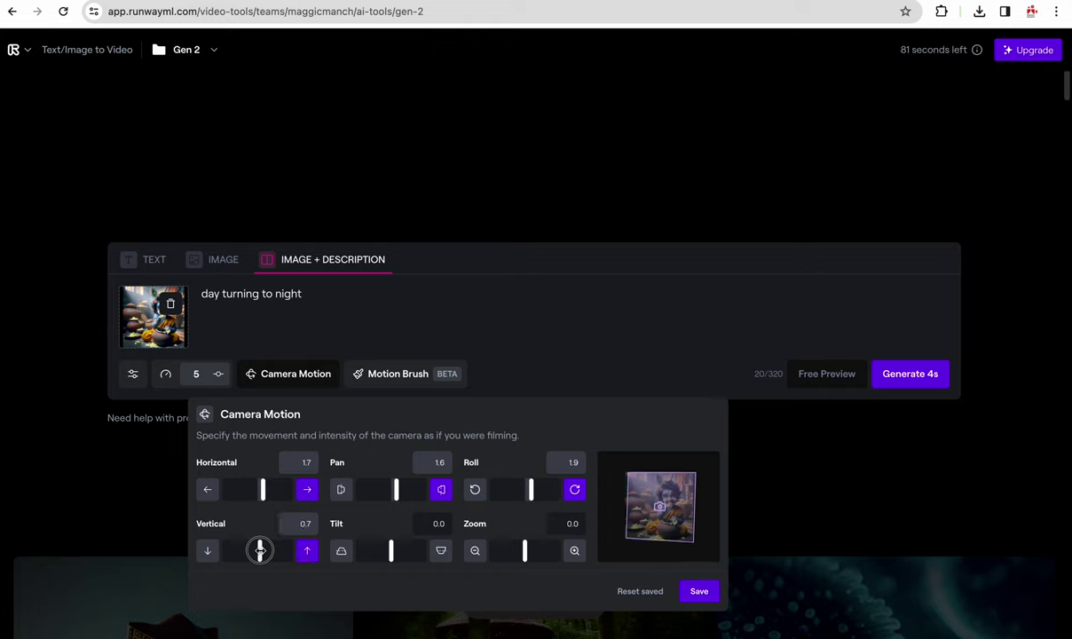
drag(259, 550, 266, 550)
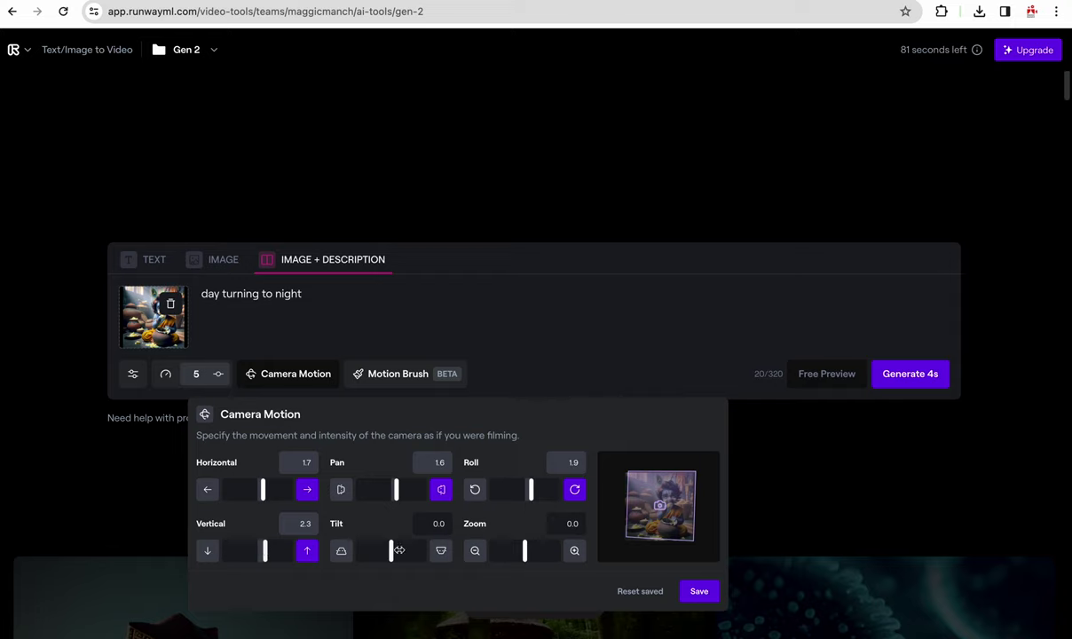
drag(391, 551, 396, 551)
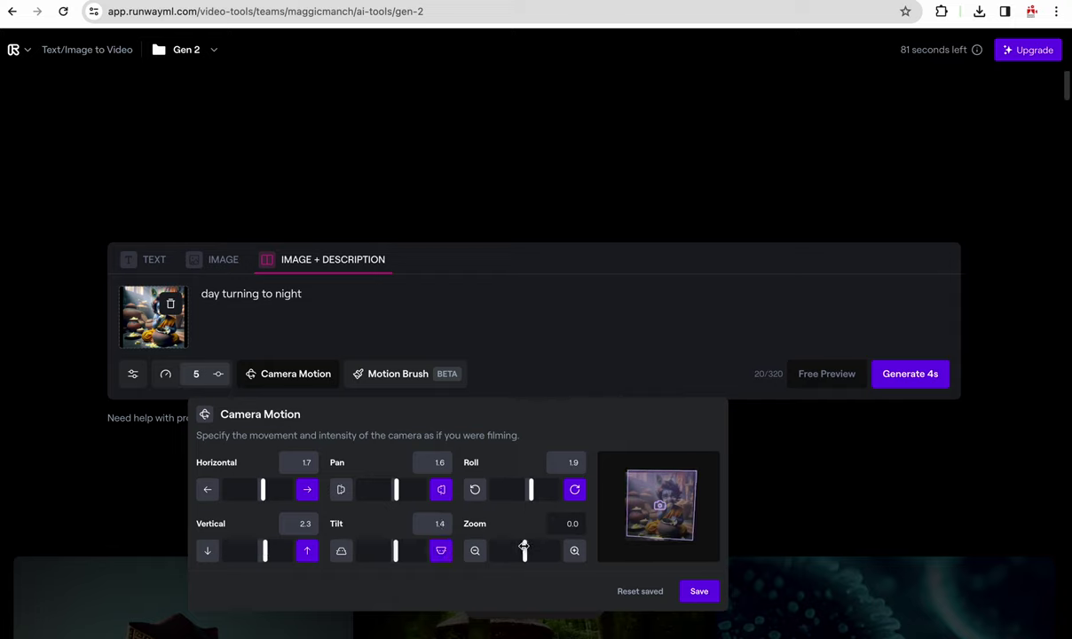
drag(523, 547, 537, 547)
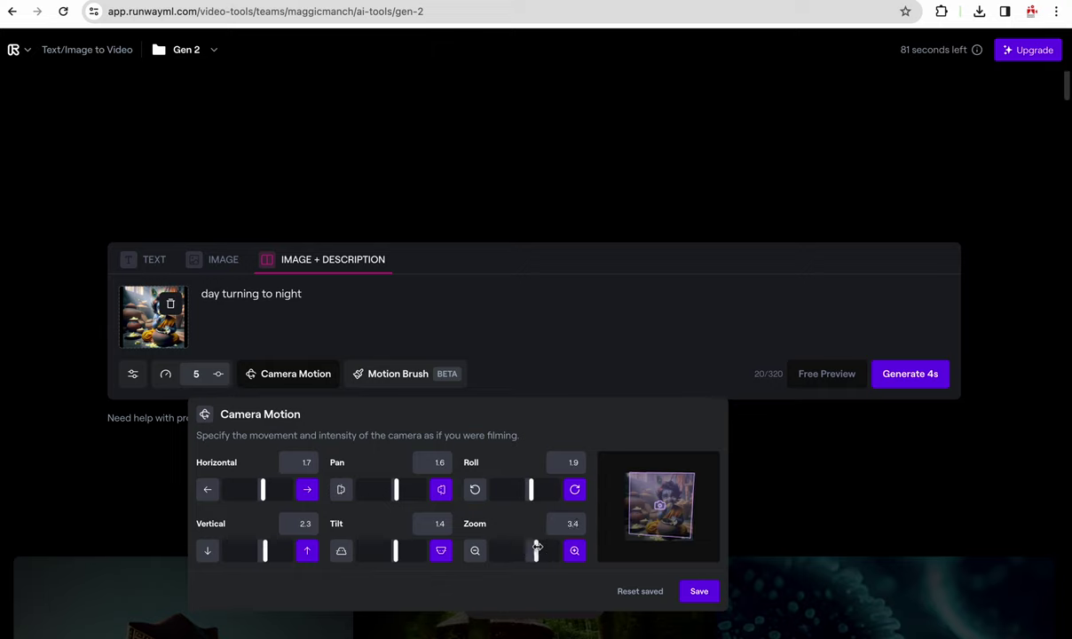
click(698, 591)
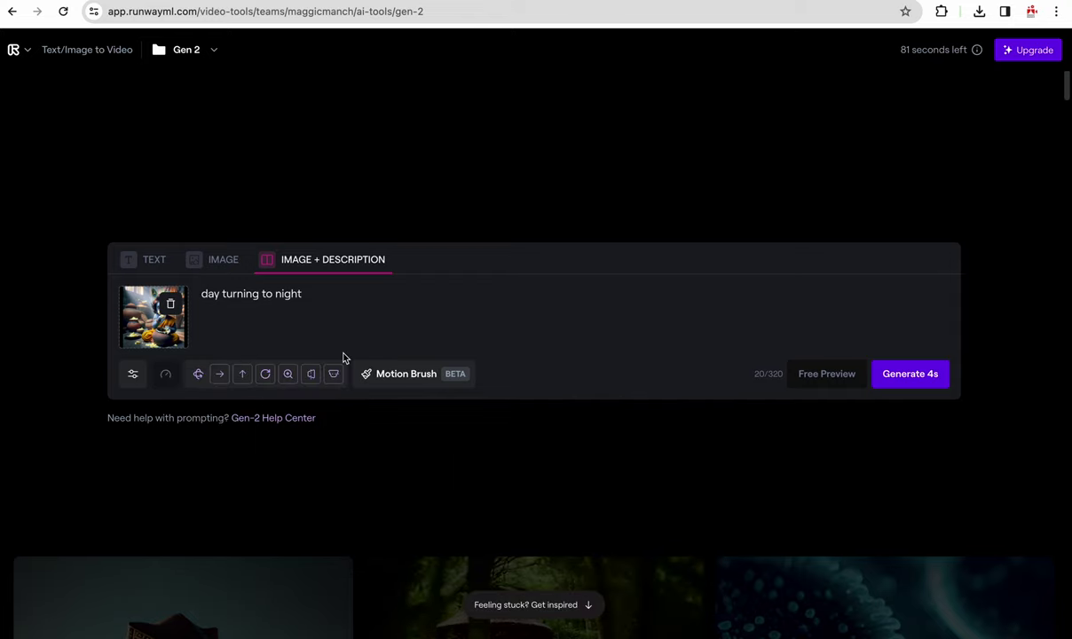
click(383, 377)
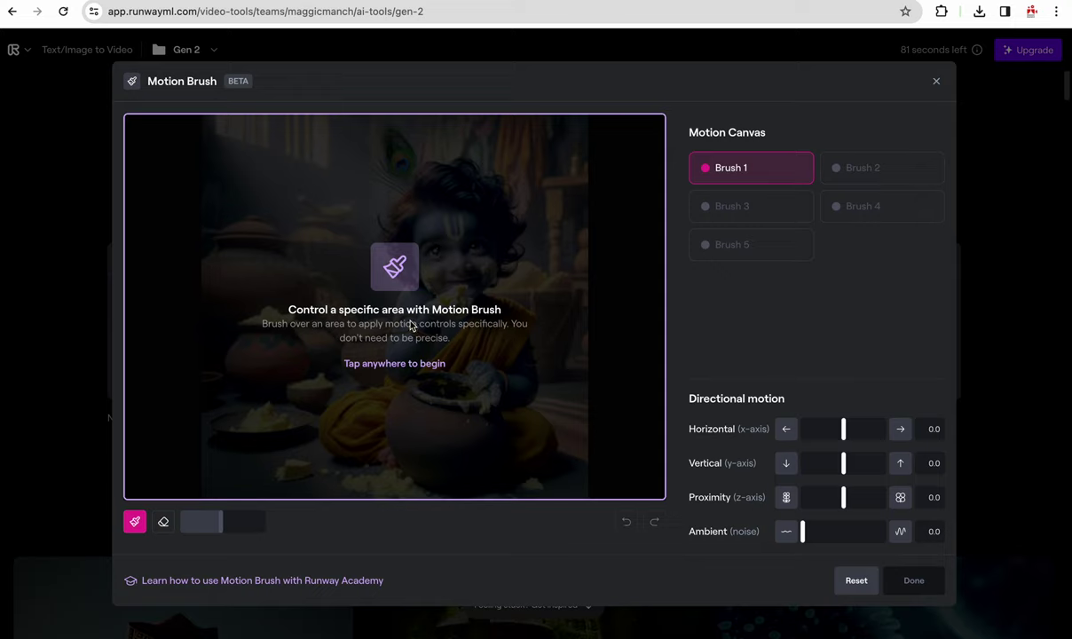
Step: With Brush 1, paint the butter at the child's mouth and make it drift left
click(460, 300)
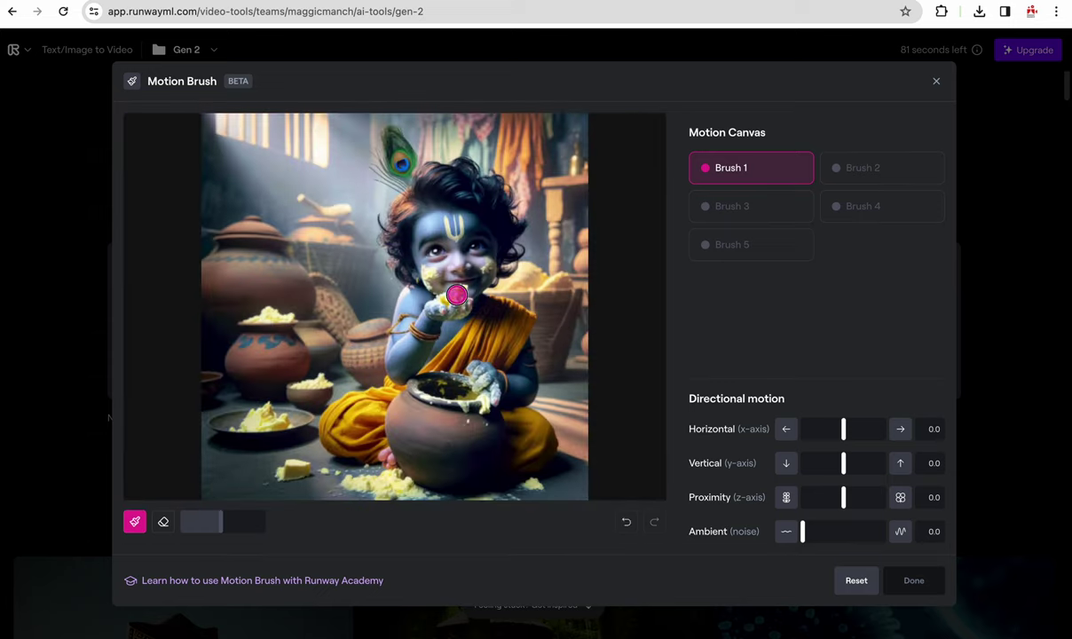
drag(457, 294, 491, 286)
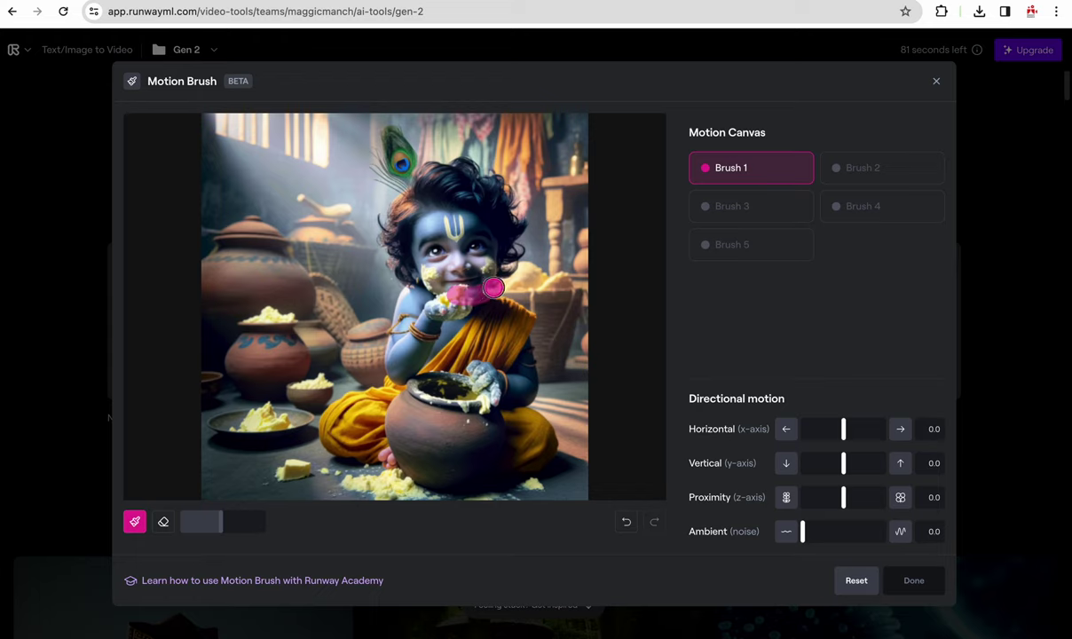
drag(493, 287, 499, 285)
click(844, 428)
drag(844, 429, 831, 429)
Step: With Brush 2, paint the arm above the pot and set it moving up 3.7
click(857, 168)
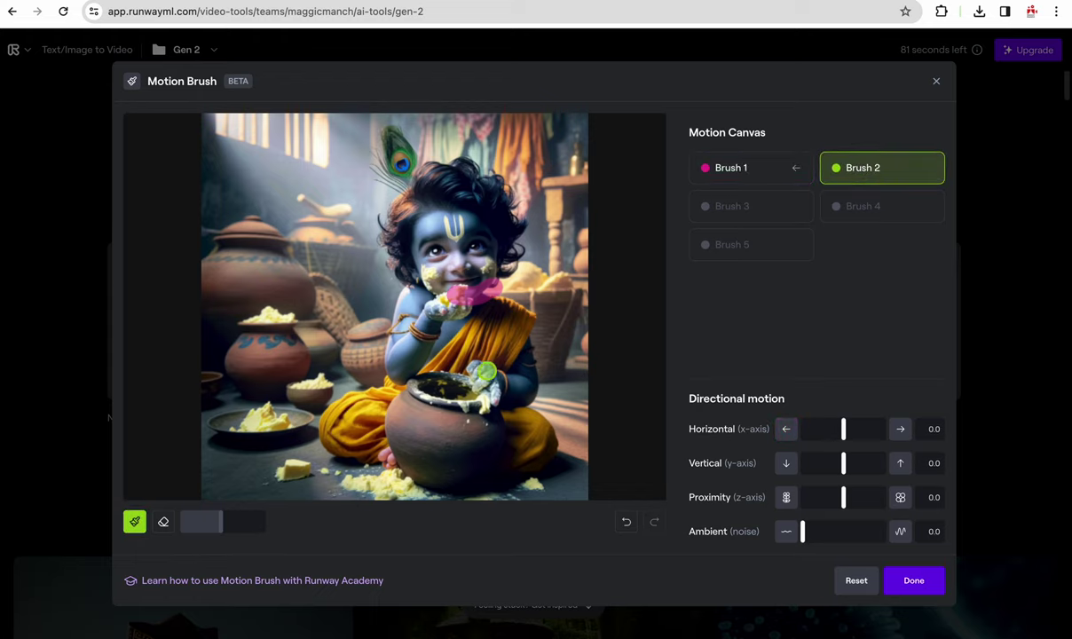
drag(485, 373, 476, 337)
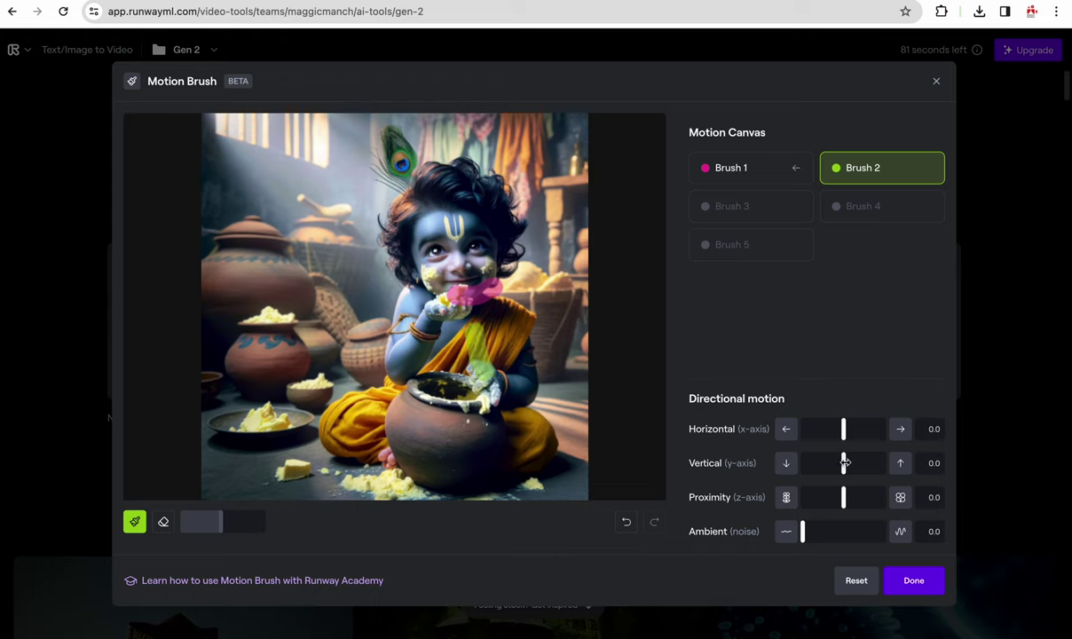
drag(845, 462, 859, 462)
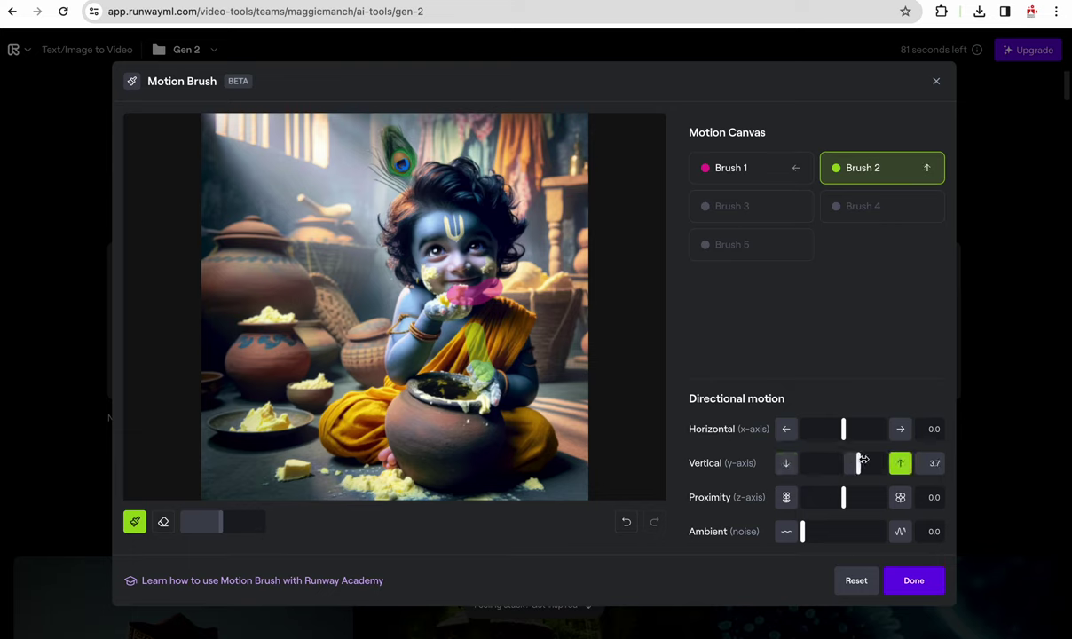
click(760, 206)
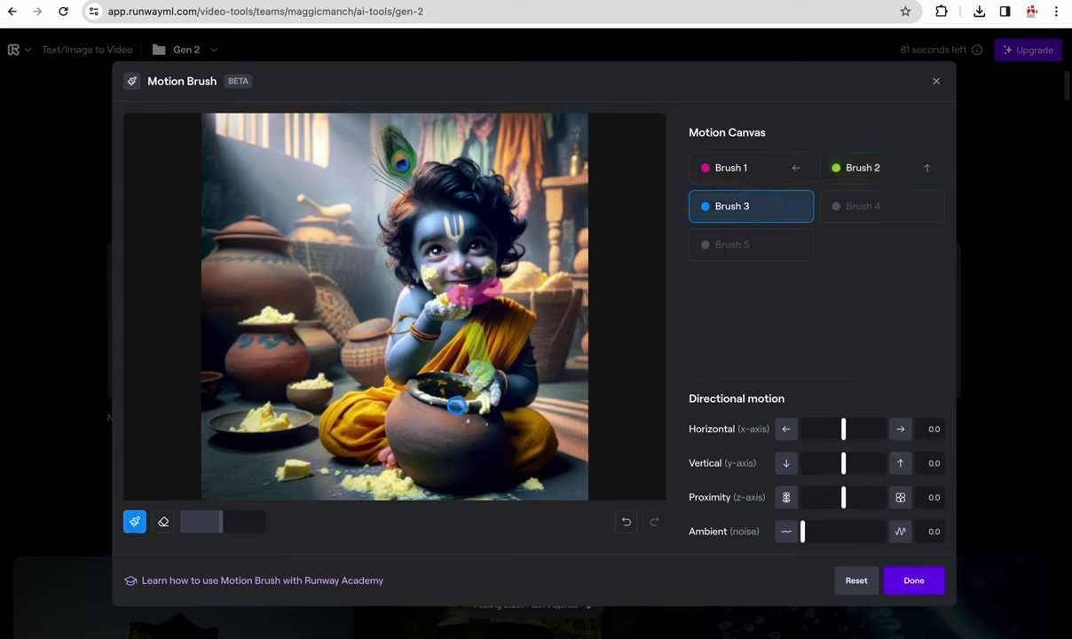
Step: With Brush 3, paint the pot rim and make it drift left
click(454, 403)
drag(453, 403, 367, 378)
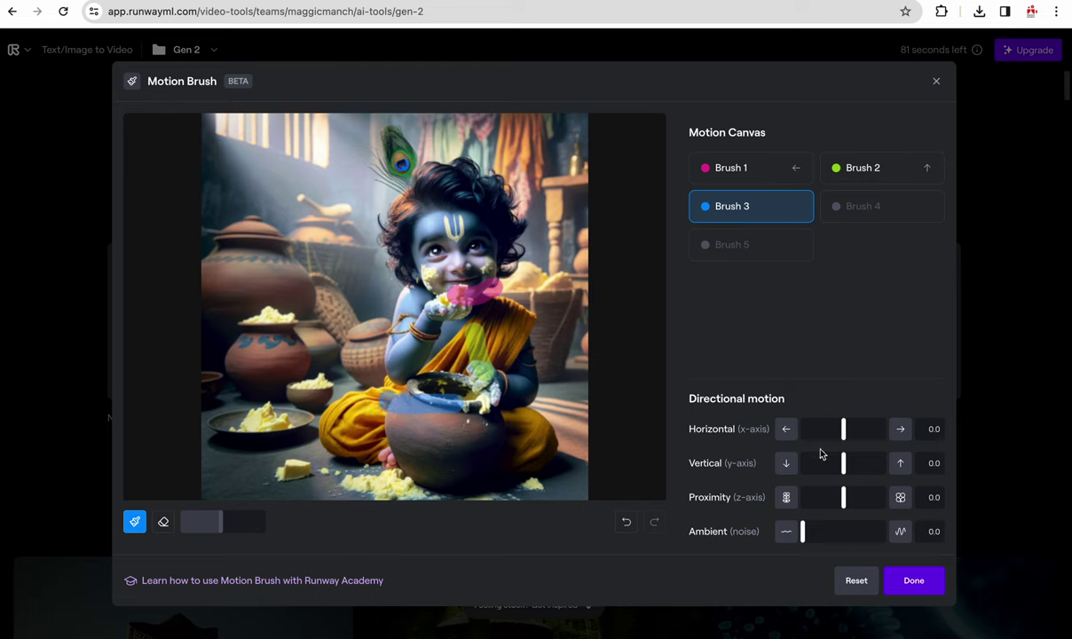
drag(843, 429, 830, 427)
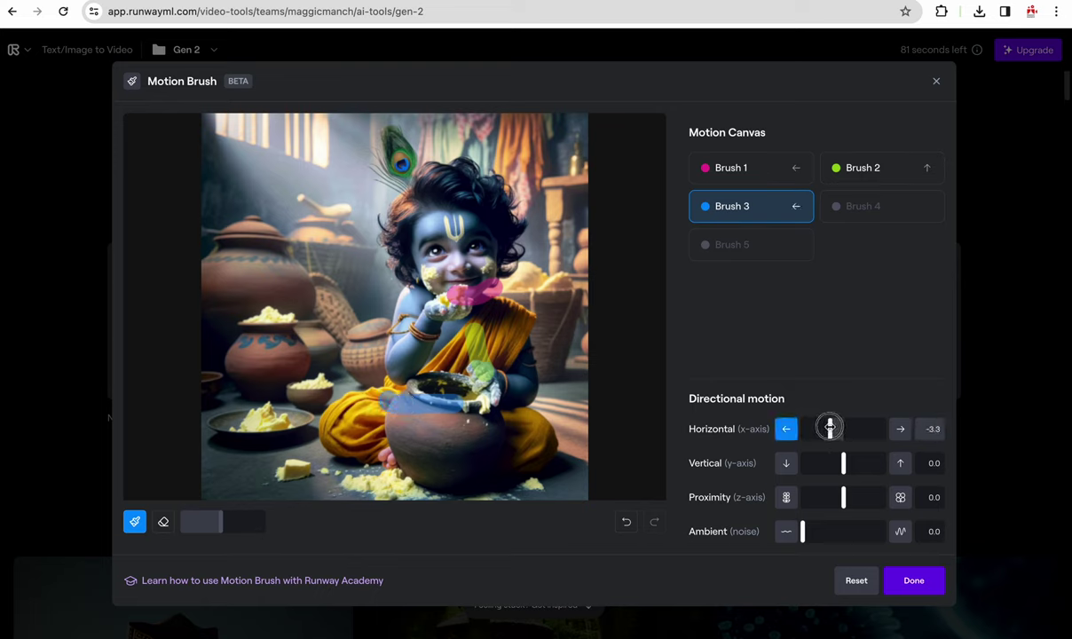
Step: With Brush 4, make the peacock feather drift left and apply the motion brushes
click(880, 206)
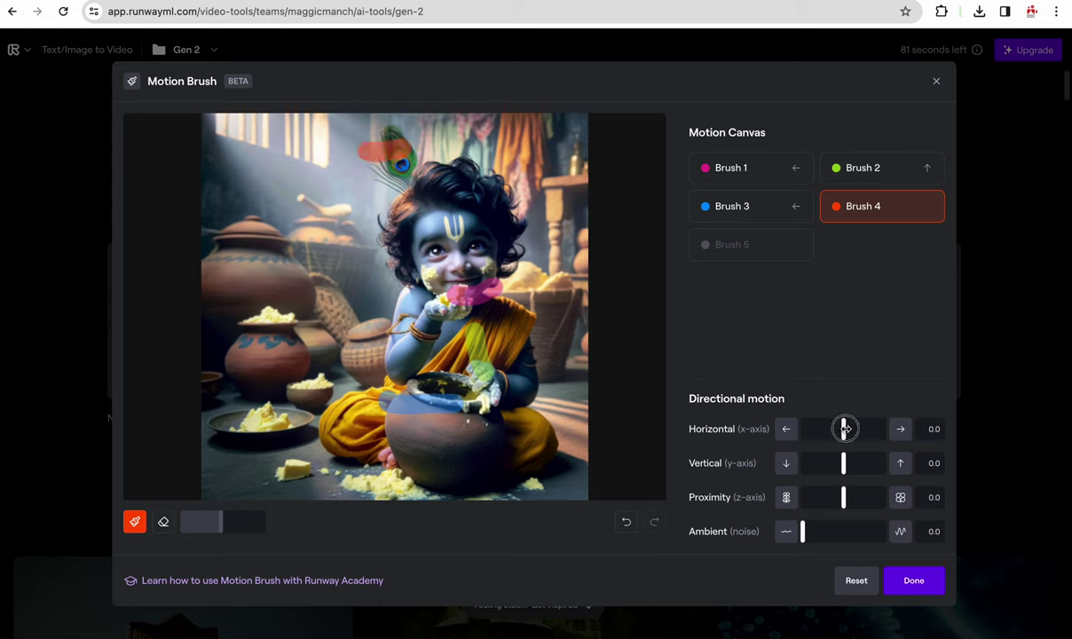
drag(844, 429, 829, 429)
click(914, 580)
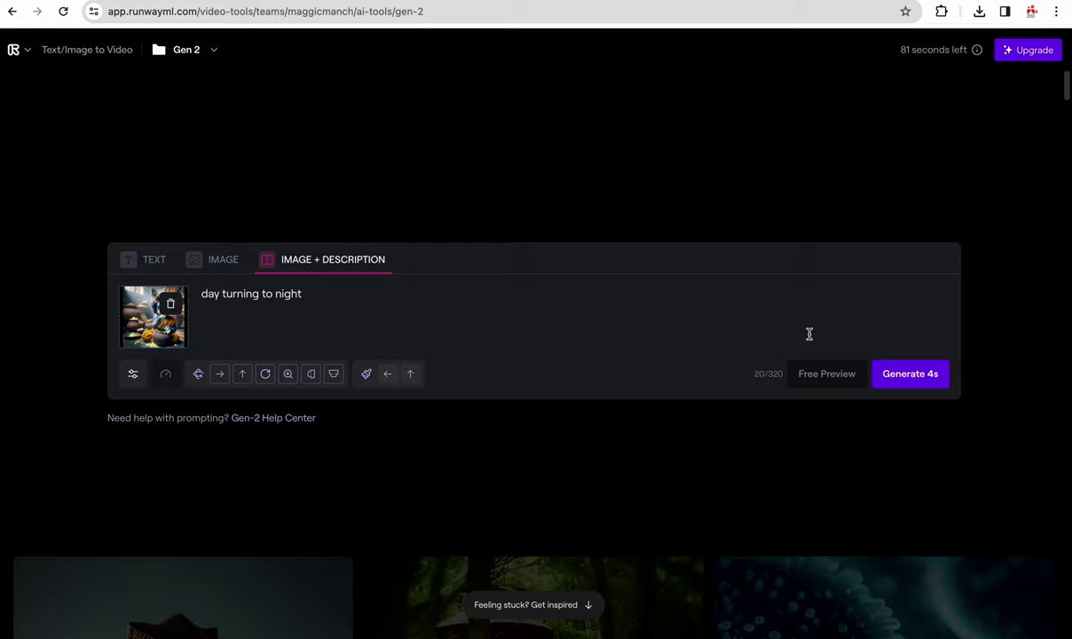
Step: Start generating the 4-second Gen-2 Krishna video with Generate 4s
click(896, 373)
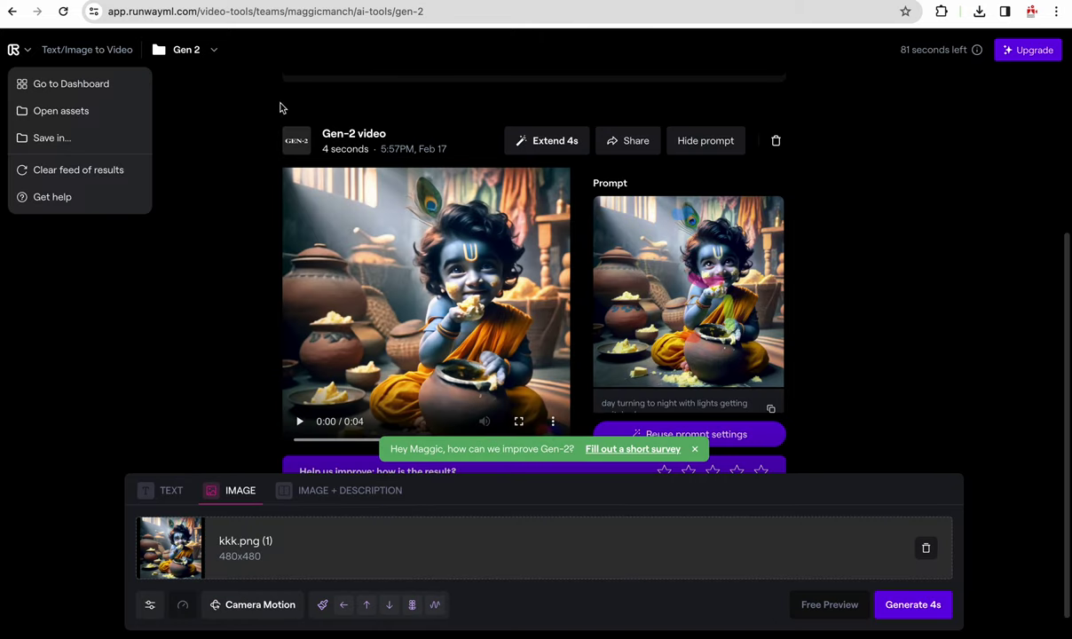
Step: Dismiss the logo menu and wait for the Krishna video to finish generating
click(210, 118)
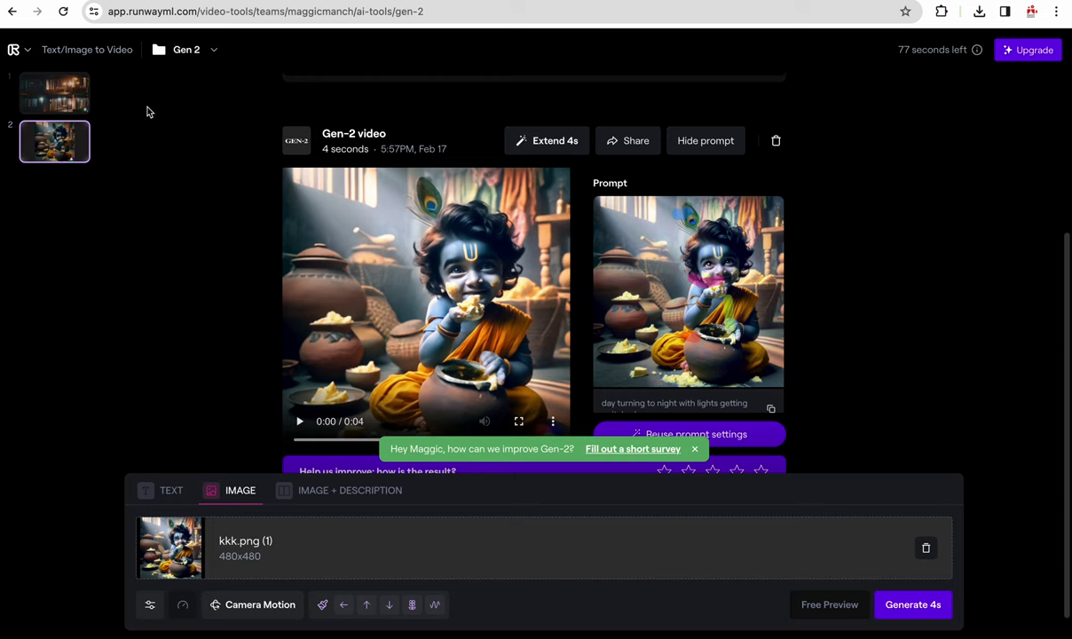
mouse_move(170, 547)
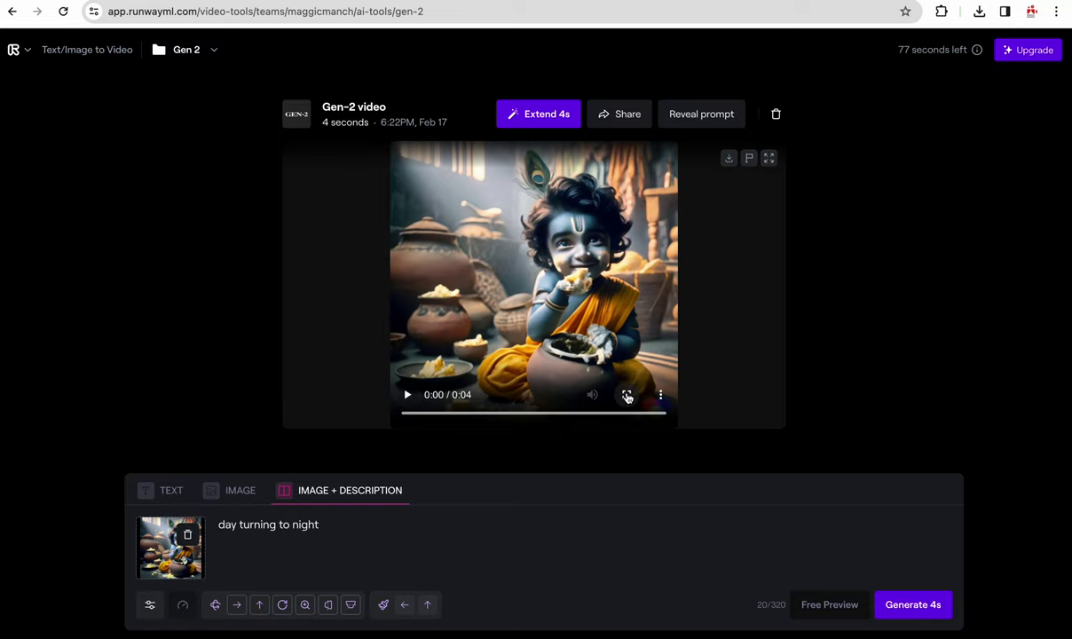
Step: Play the new Gen-2 clip full screen as it darkens from day to night
click(627, 394)
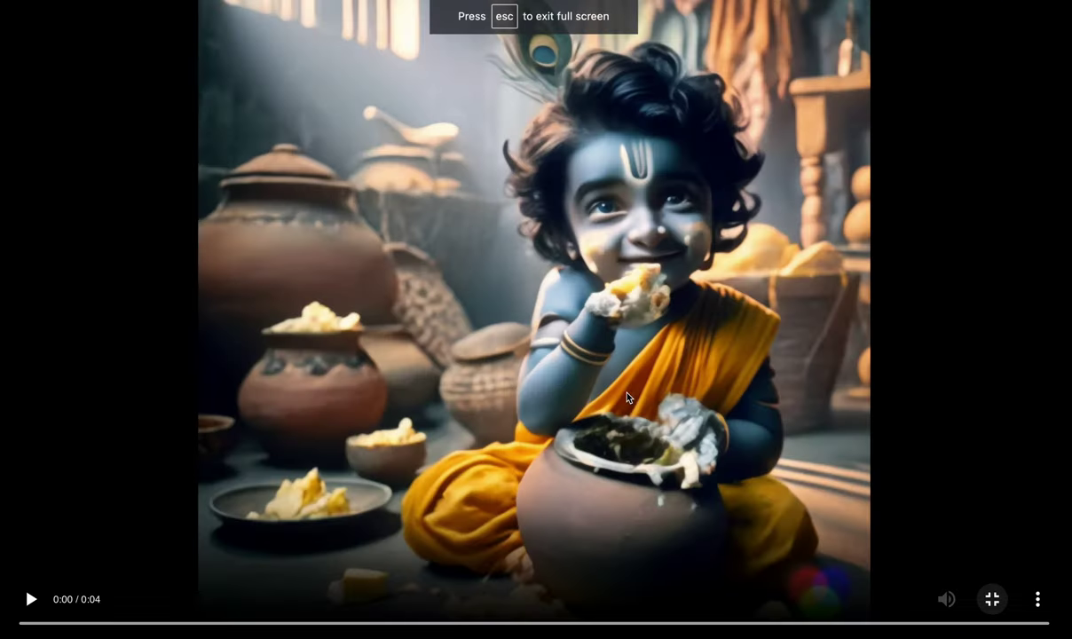
click(30, 600)
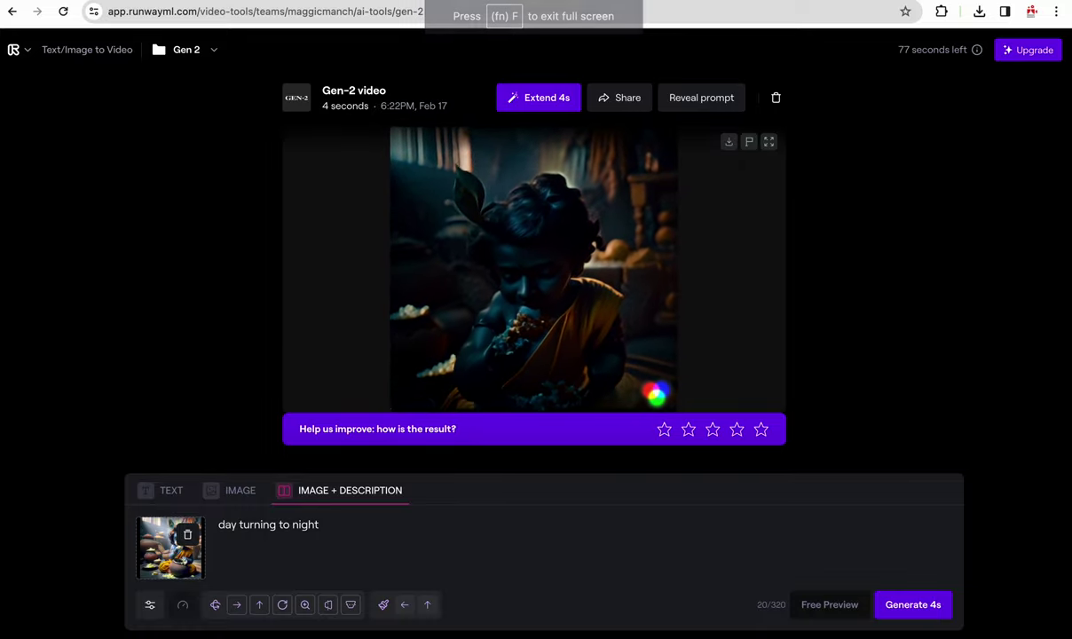
Step: Compare the new Runway clip with the earlier night clip replayed in QuickTime, ending on Runway
key(ctrl+super+f)
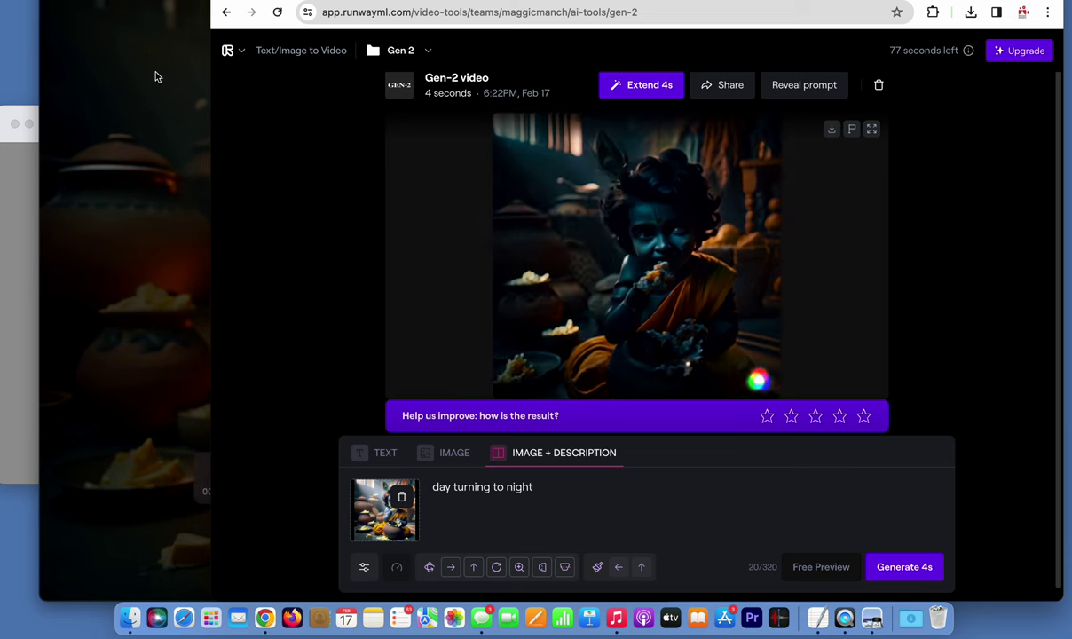
click(147, 89)
click(710, 222)
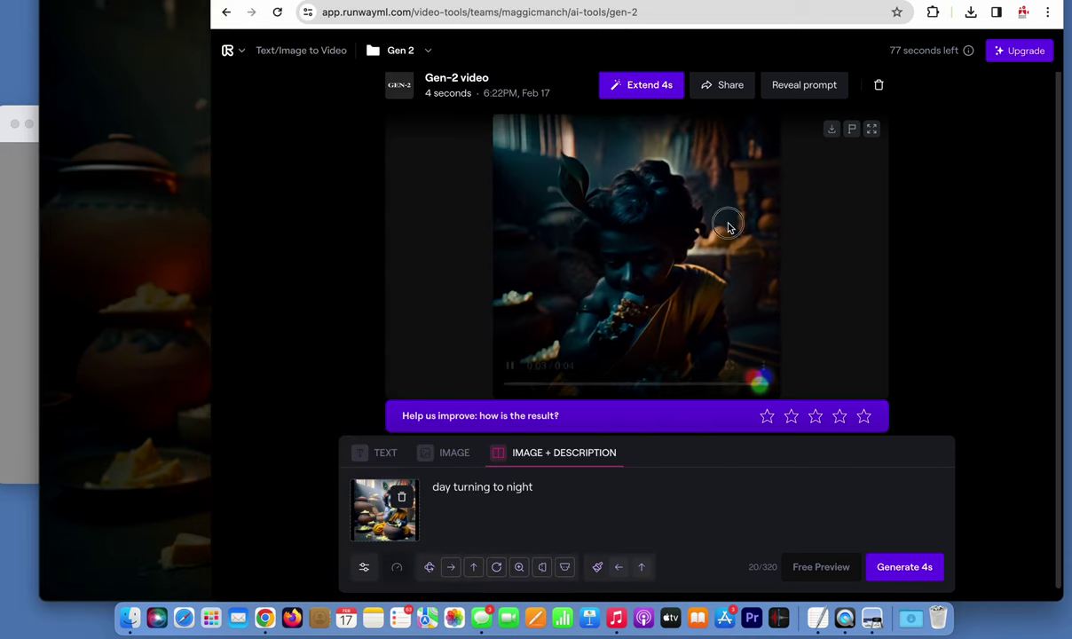
click(512, 367)
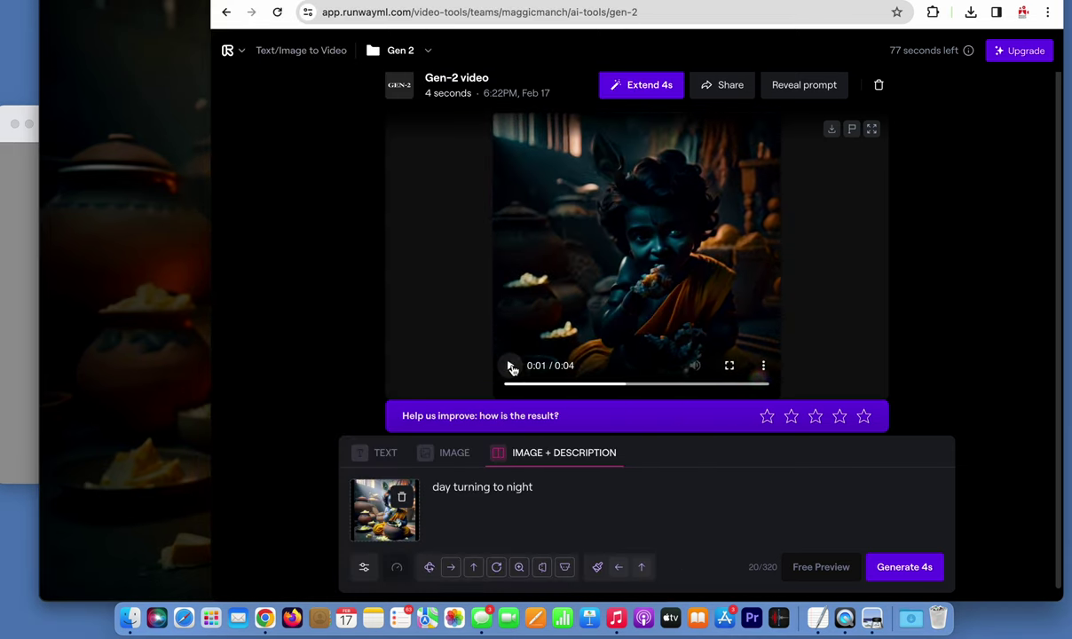
click(189, 330)
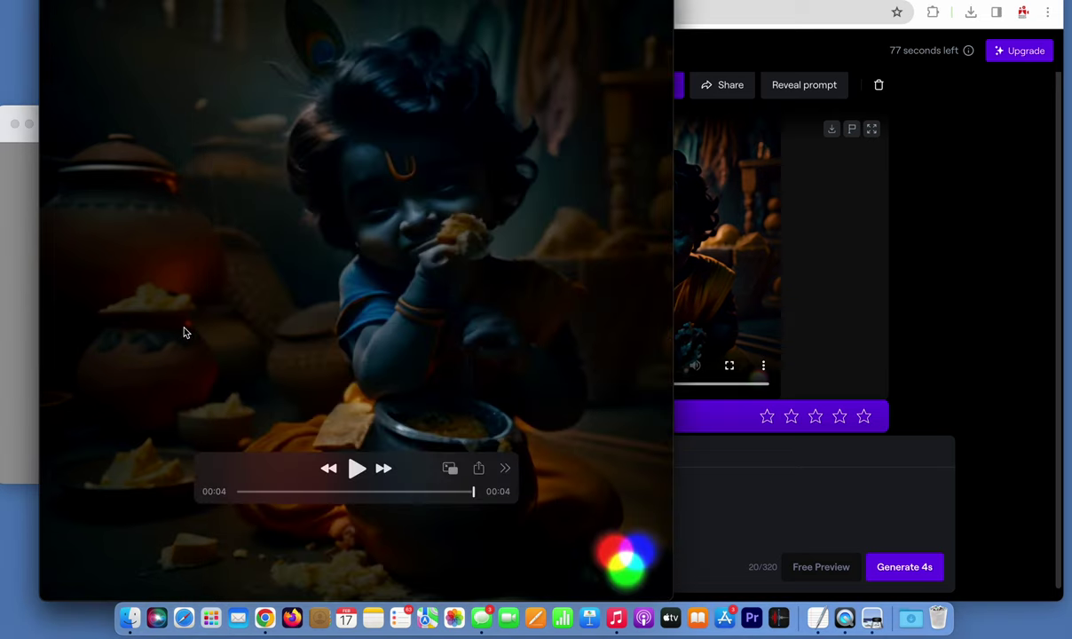
click(355, 469)
click(870, 288)
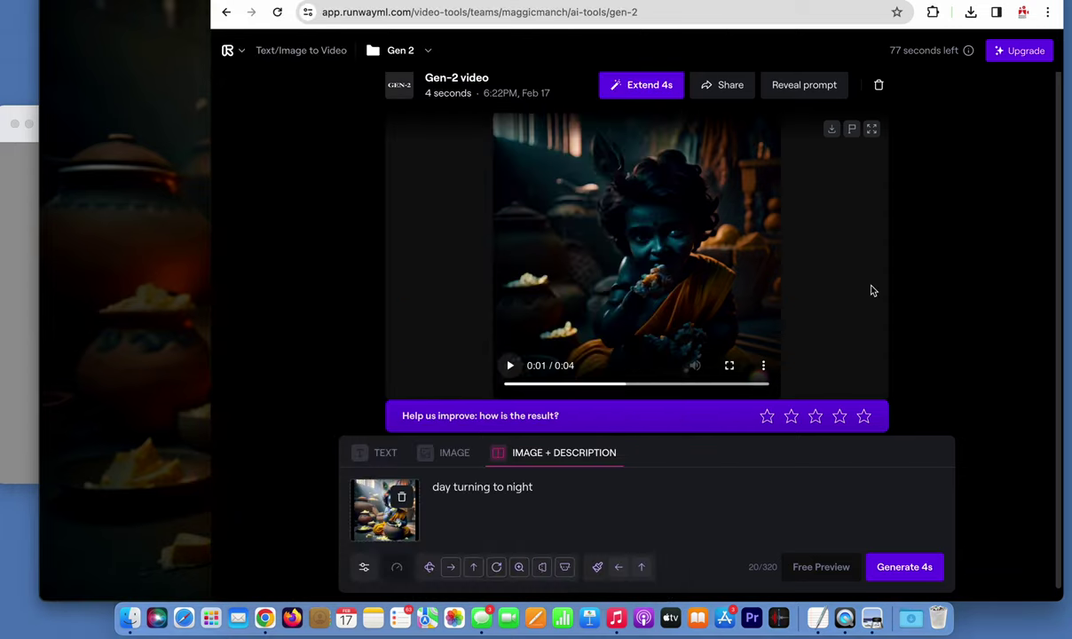